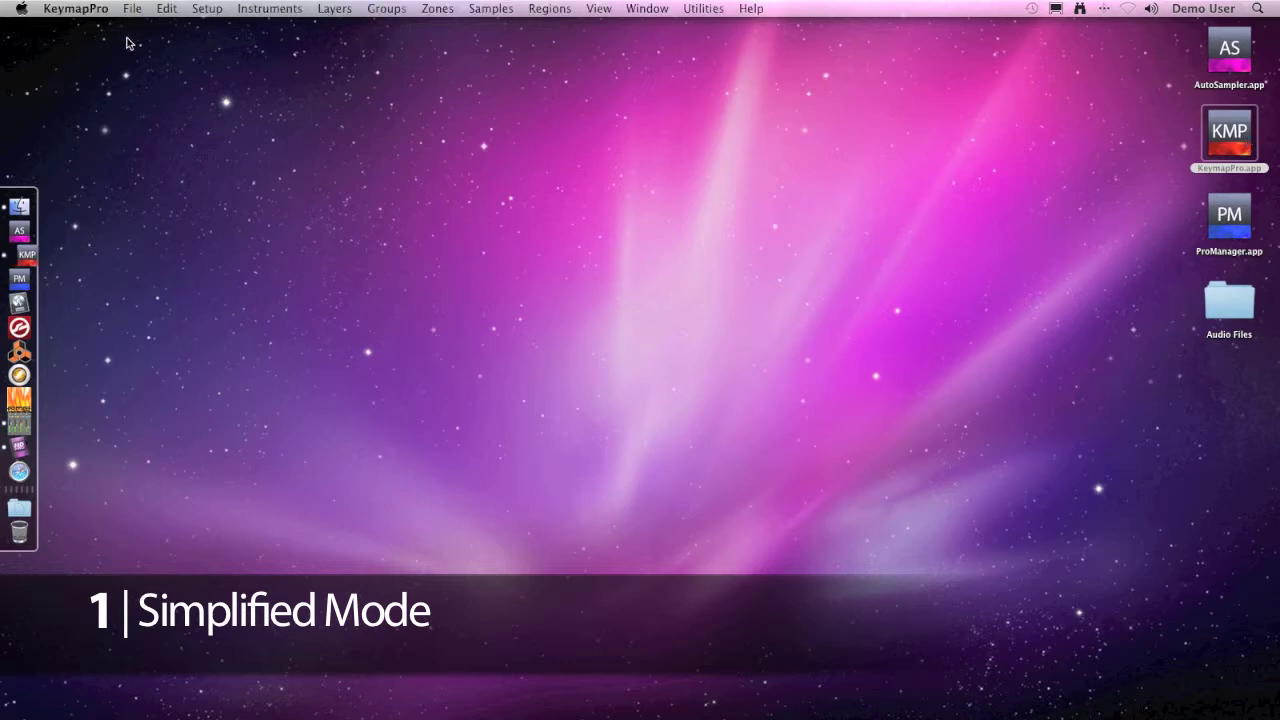
# Step: Create a new instrument and drag all eight SynthA files from Audio Files > Analog Samples in as zones
pyautogui.click(131, 9)
pyautogui.click(128, 30)
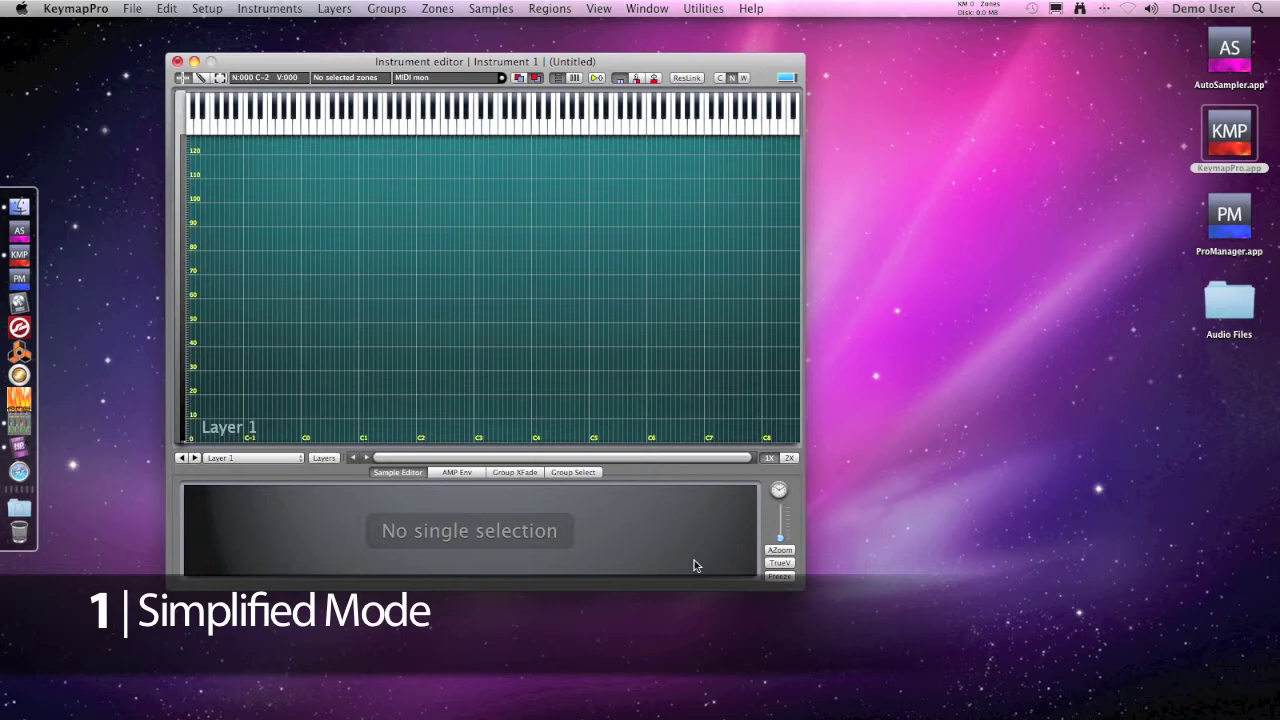
pyautogui.doubleClick(1250, 293)
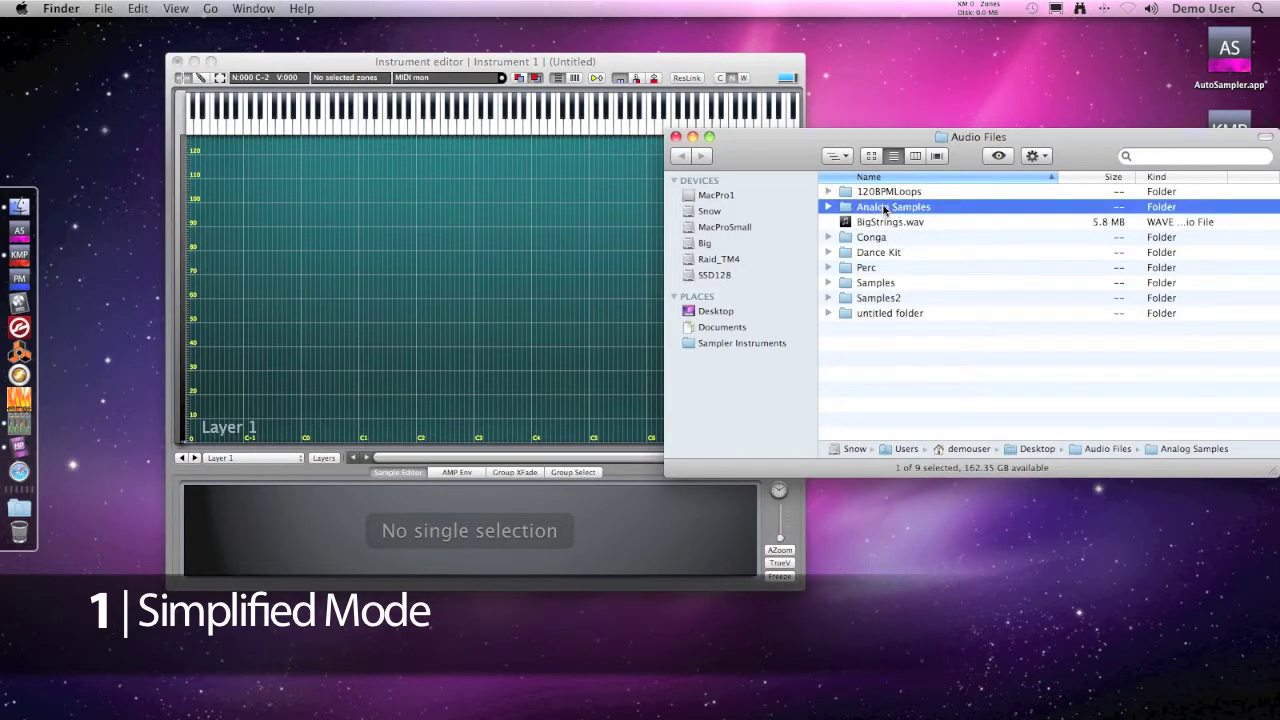
pyautogui.doubleClick(884, 207)
pyautogui.moveTo(900, 191); pyautogui.dragTo(310, 230)
pyautogui.click(843, 138)
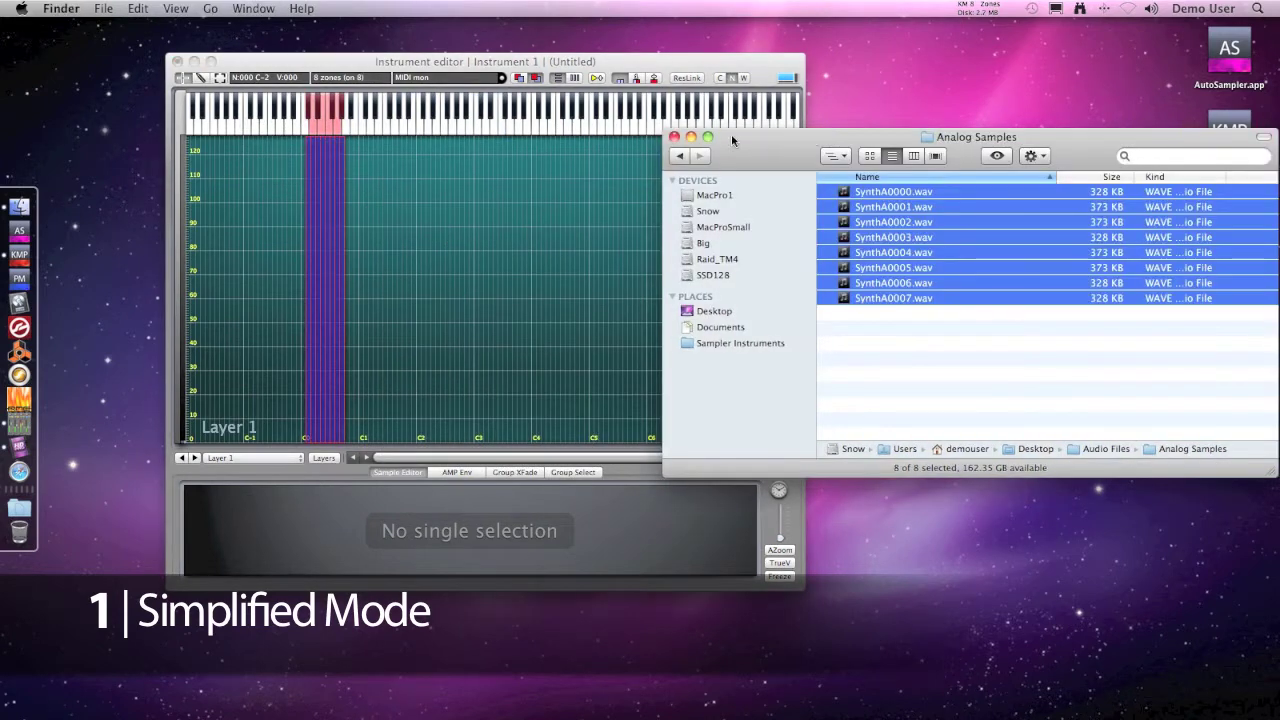
pyautogui.click(675, 137)
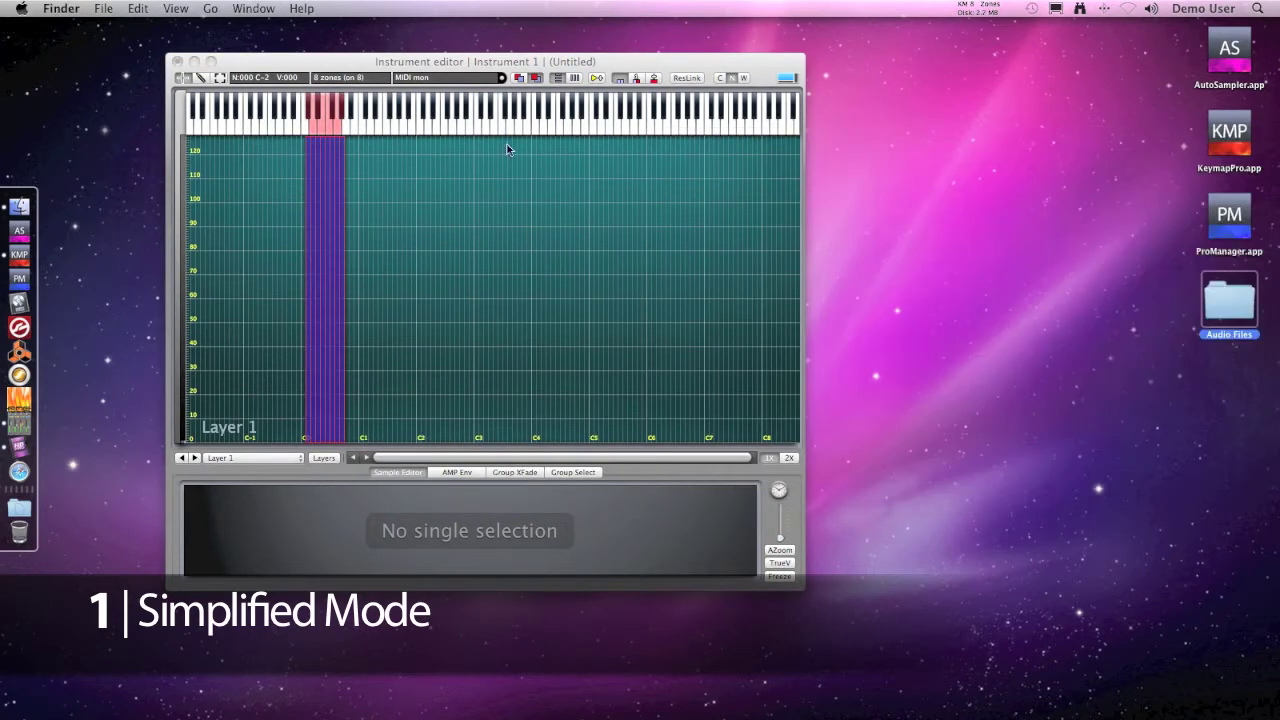
pyautogui.click(307, 117)
# Step: Automap the eight SynthA zones using pitch-analysis root notes, then play across the keyboard to check
pyautogui.moveTo(307, 117); pyautogui.dragTo(344, 113)
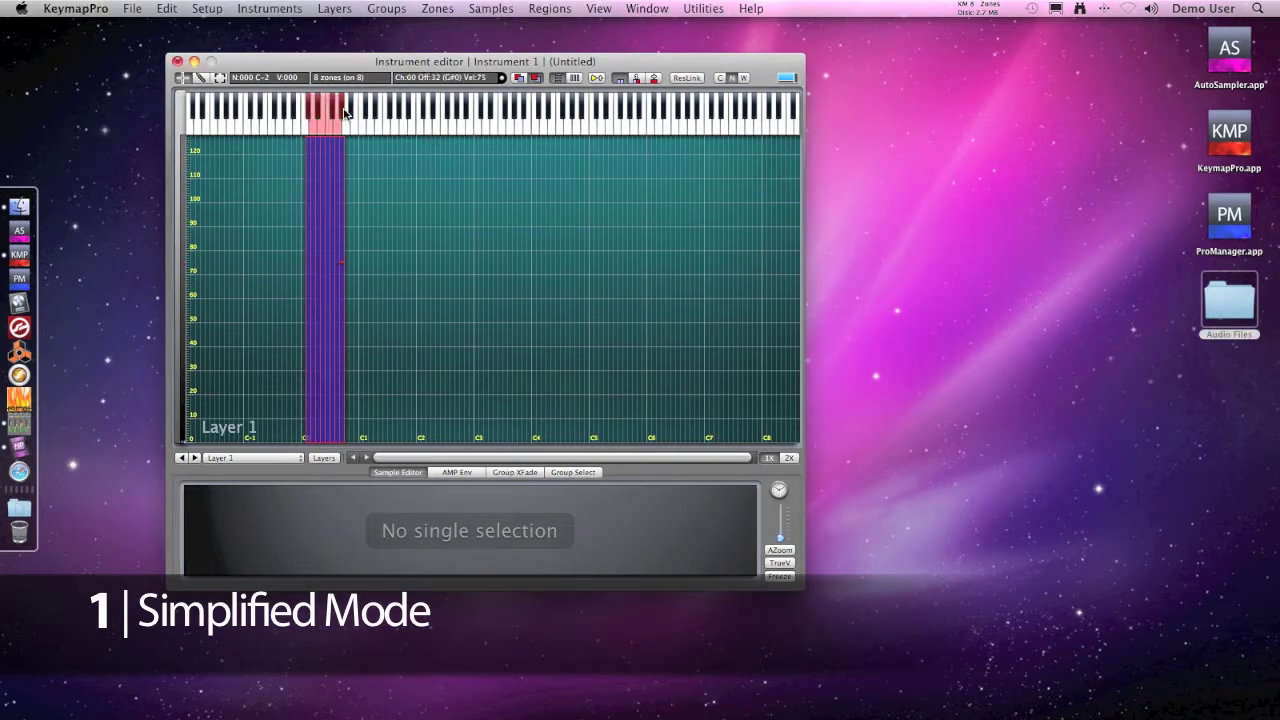
pyautogui.rightClick(328, 185)
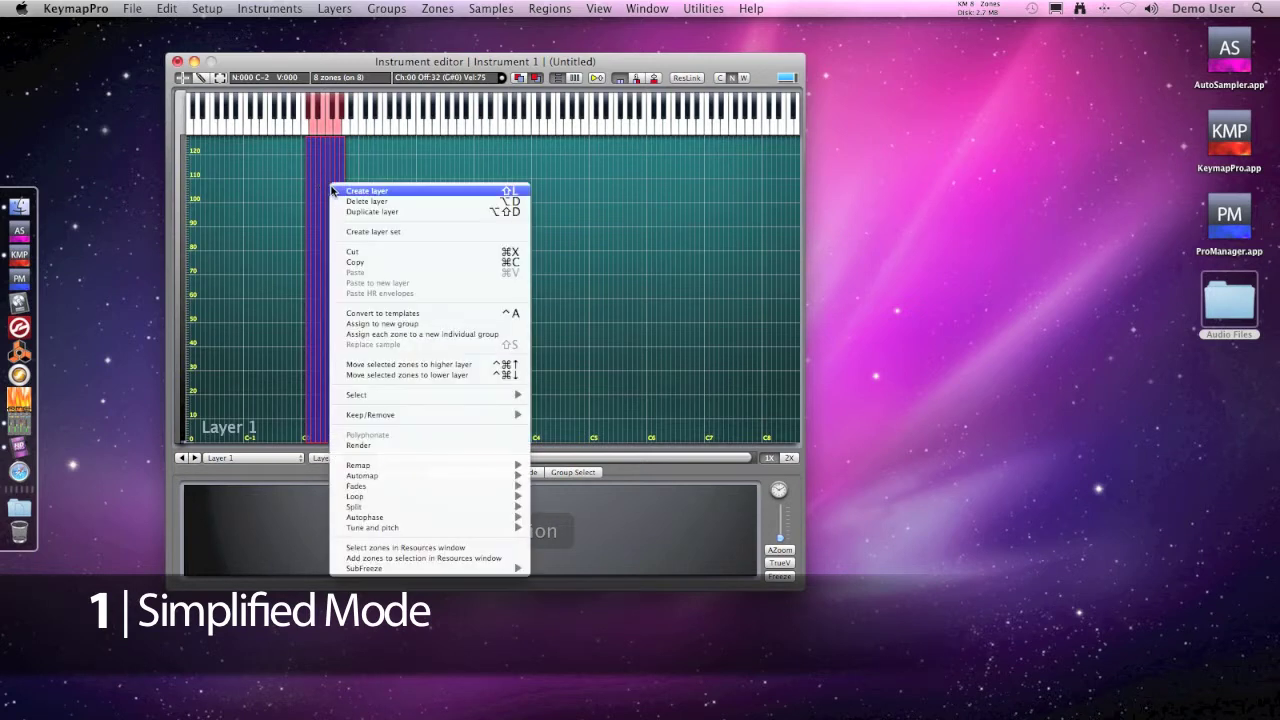
pyautogui.moveTo(407, 481)
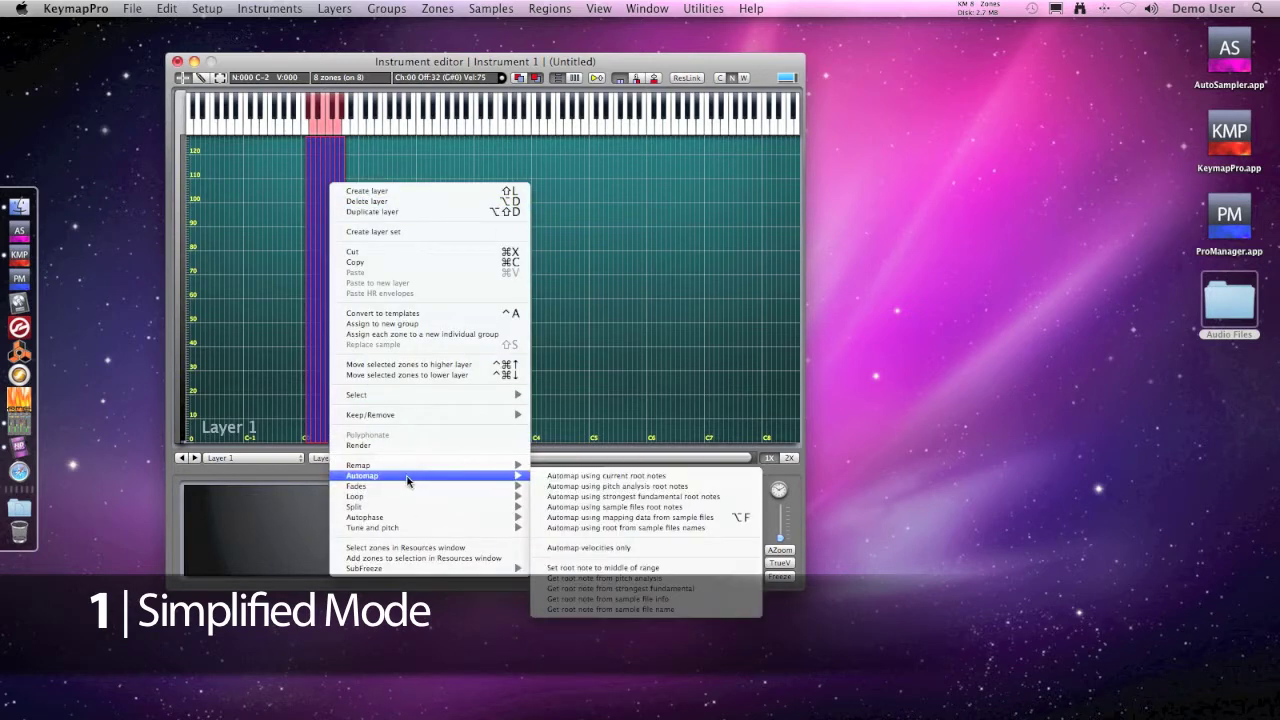
pyautogui.click(572, 487)
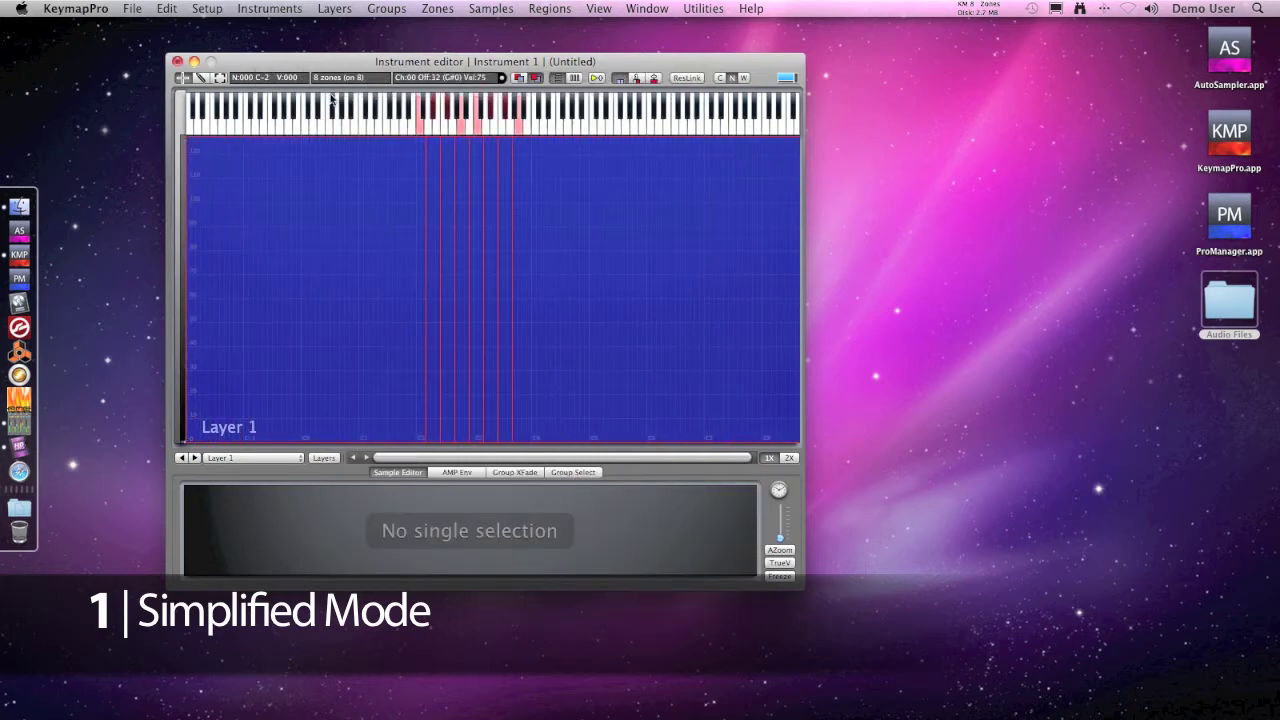
pyautogui.moveTo(332, 97); pyautogui.dragTo(530, 103)
# Step: Select all eight zones and run an automatic loop-point search on them
pyautogui.click(400, 214)
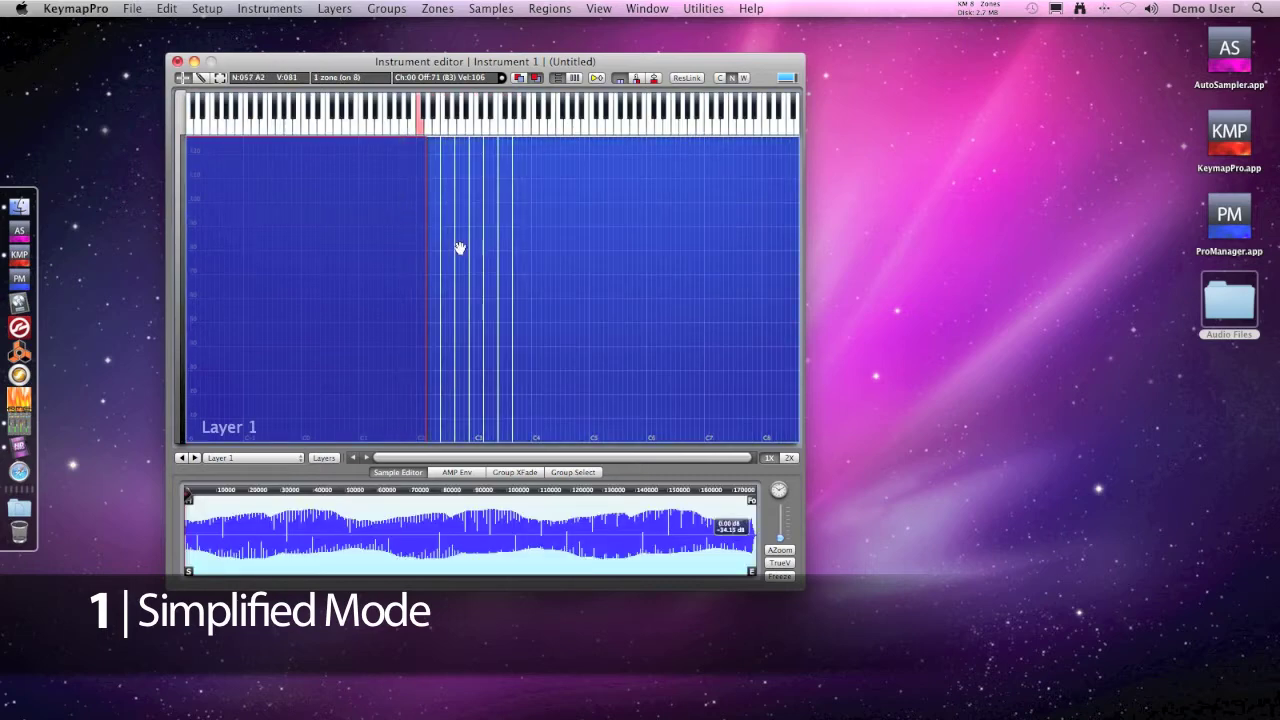
pyautogui.click(437, 243)
pyautogui.click(449, 242)
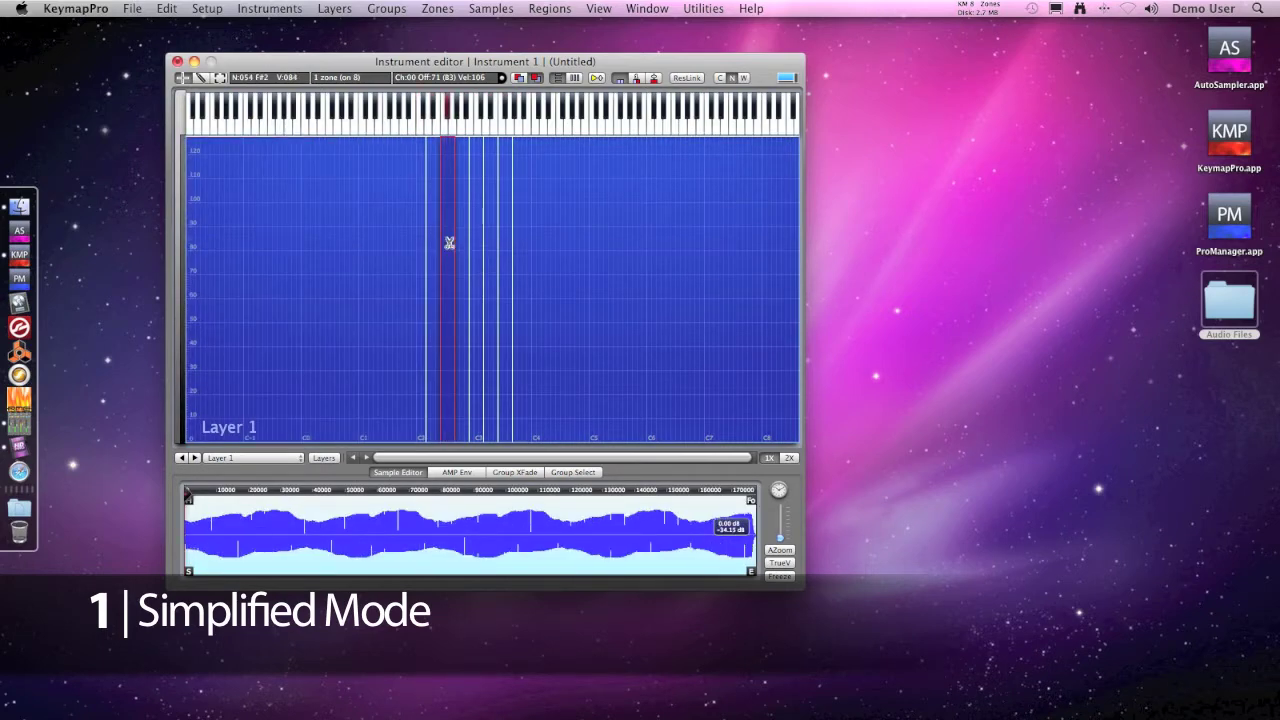
pyautogui.press('super+a')
pyautogui.rightClick(449, 243)
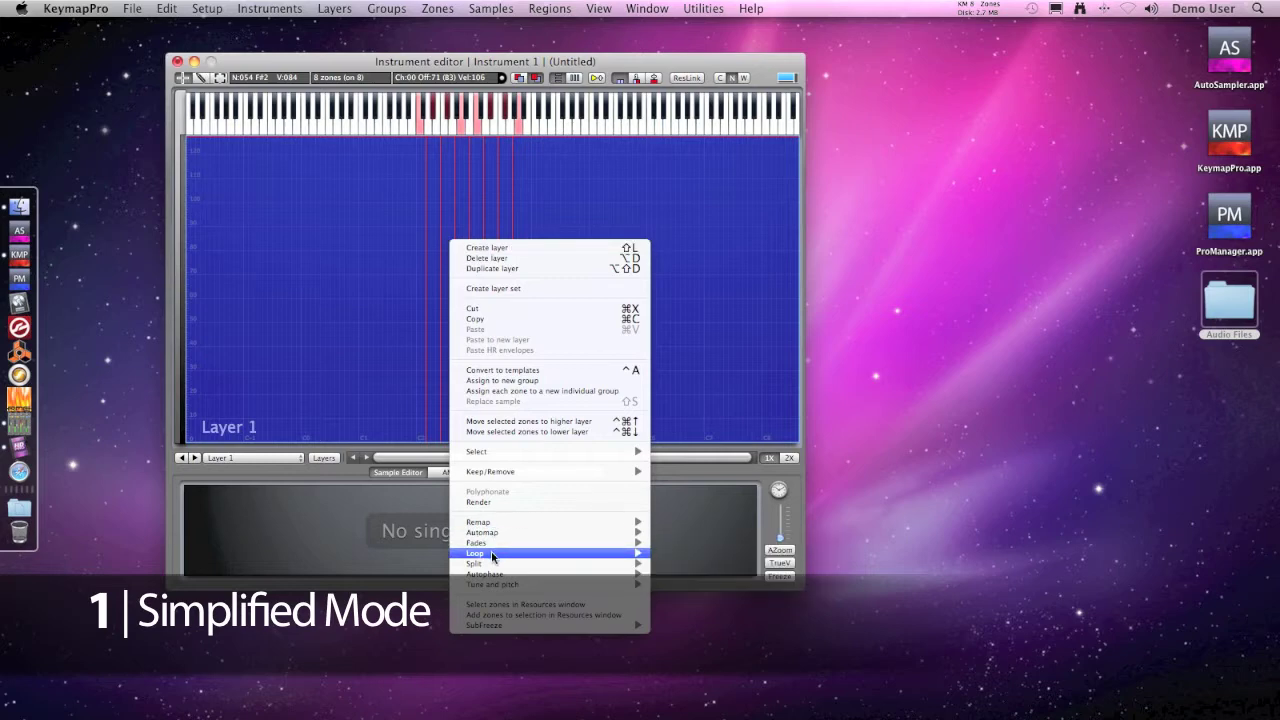
pyautogui.moveTo(492, 556)
pyautogui.click(690, 484)
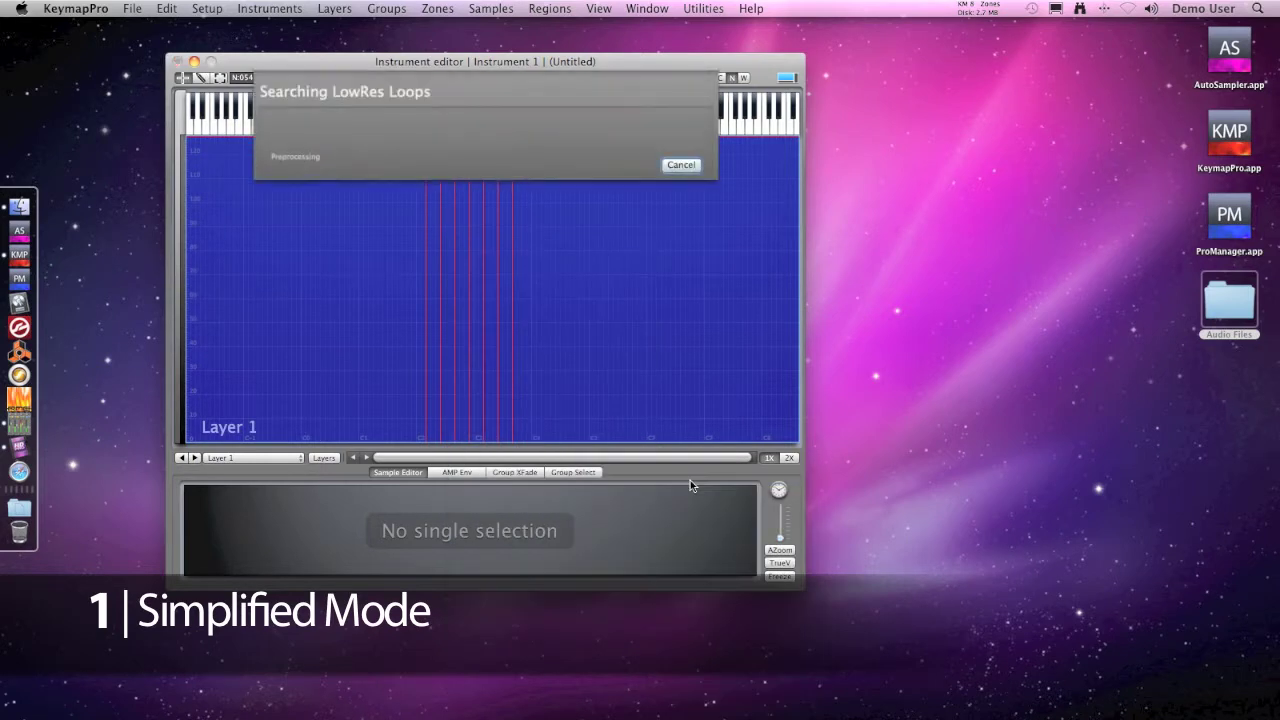
# Step: Audition the looped zones one by one, starting from the lowest zone
pyautogui.click(373, 254)
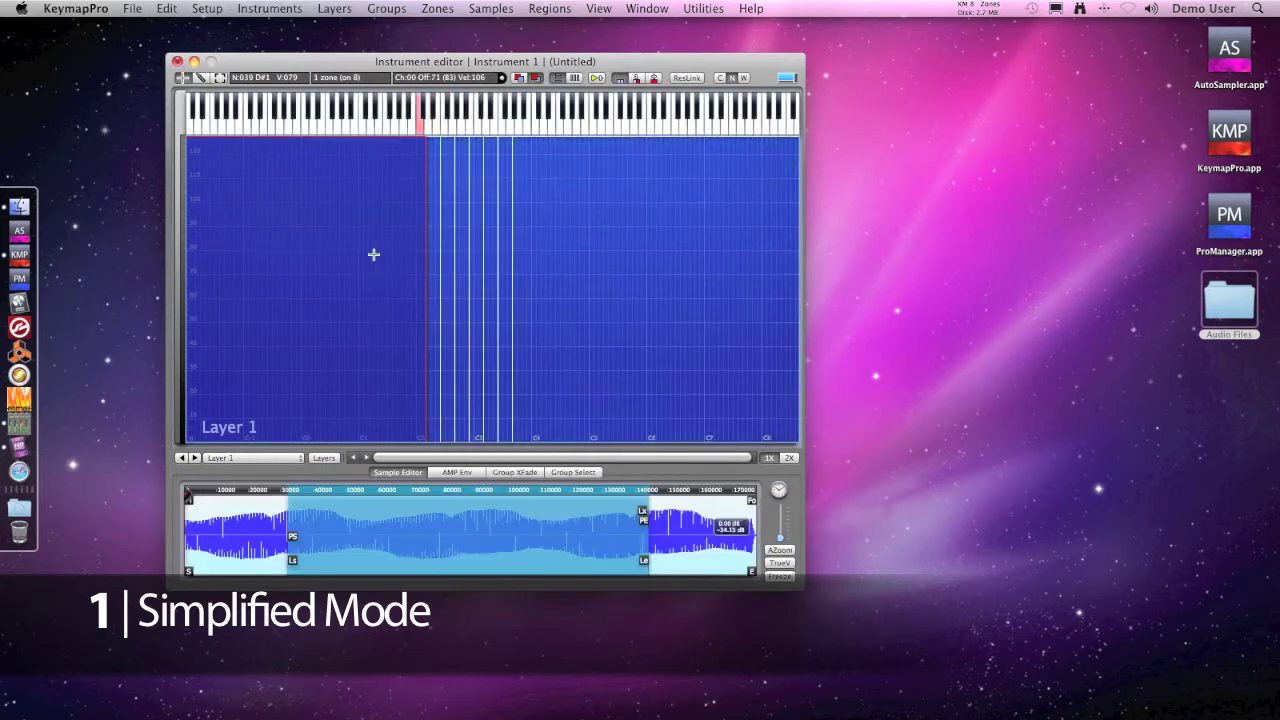
pyautogui.press('Right')
pyautogui.press('Right')
pyautogui.press('Right')
pyautogui.press('Right')
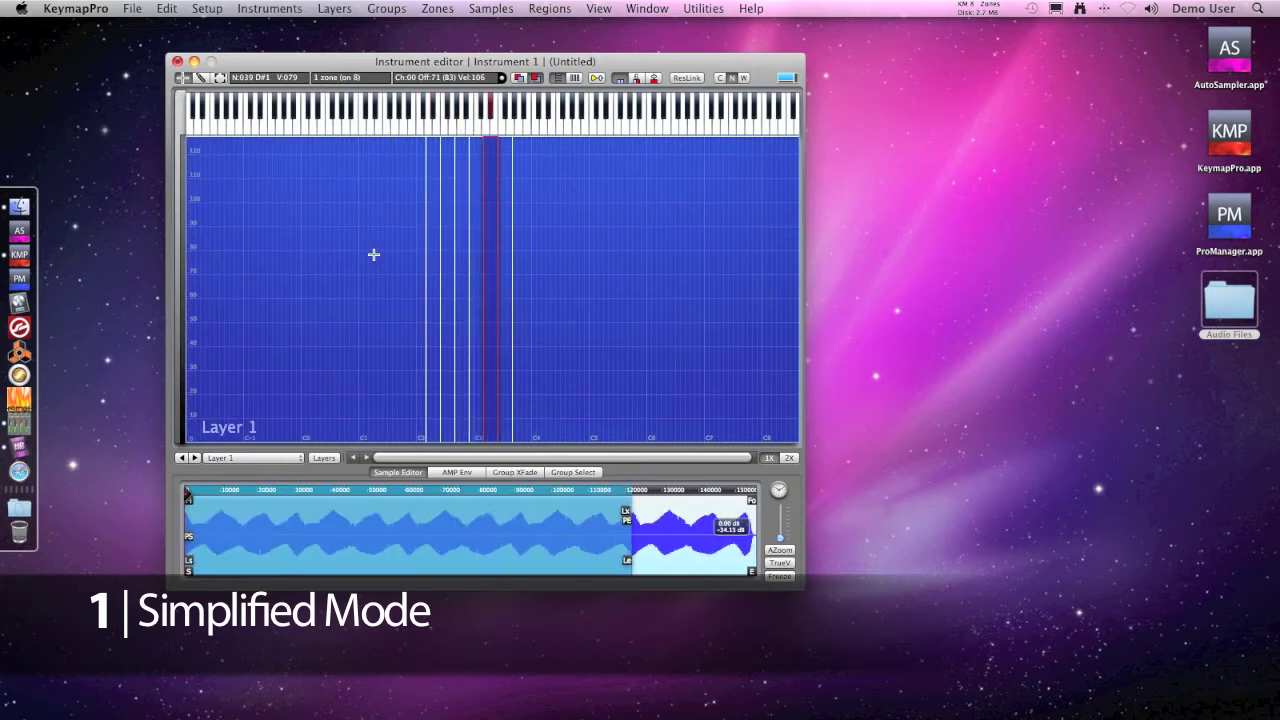
pyautogui.press('Right')
pyautogui.press('space')
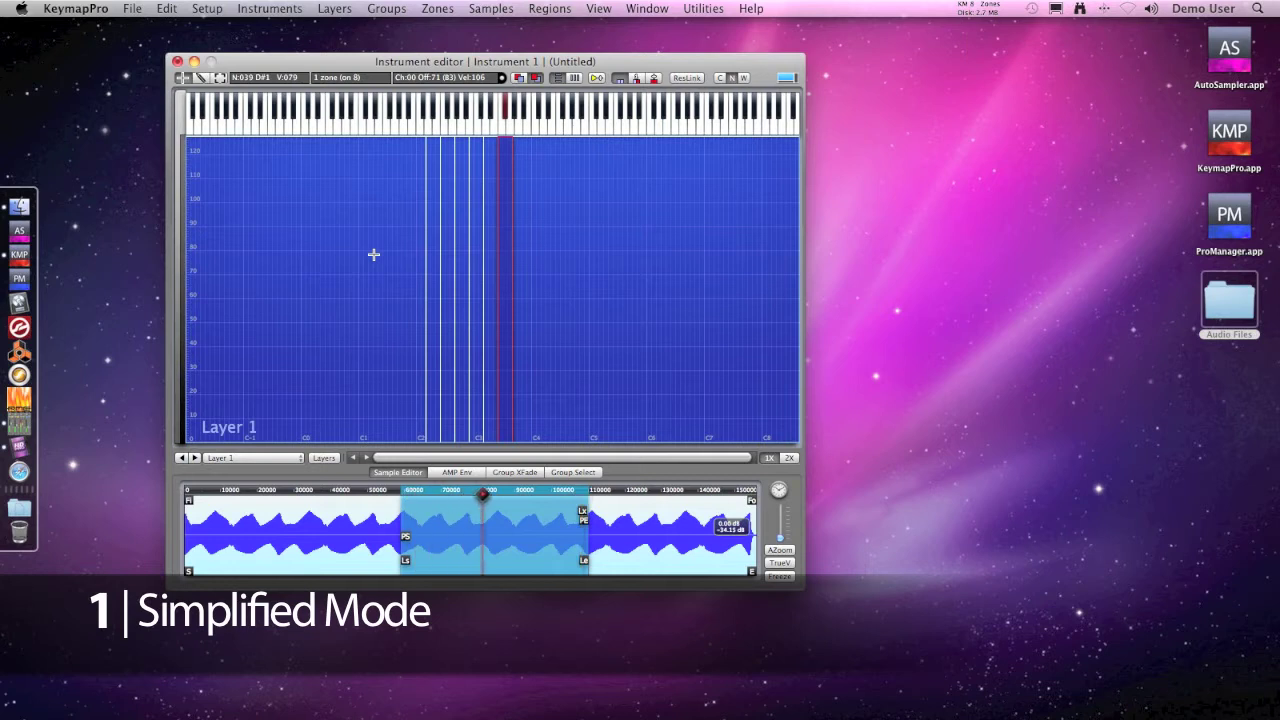
pyautogui.press('Right')
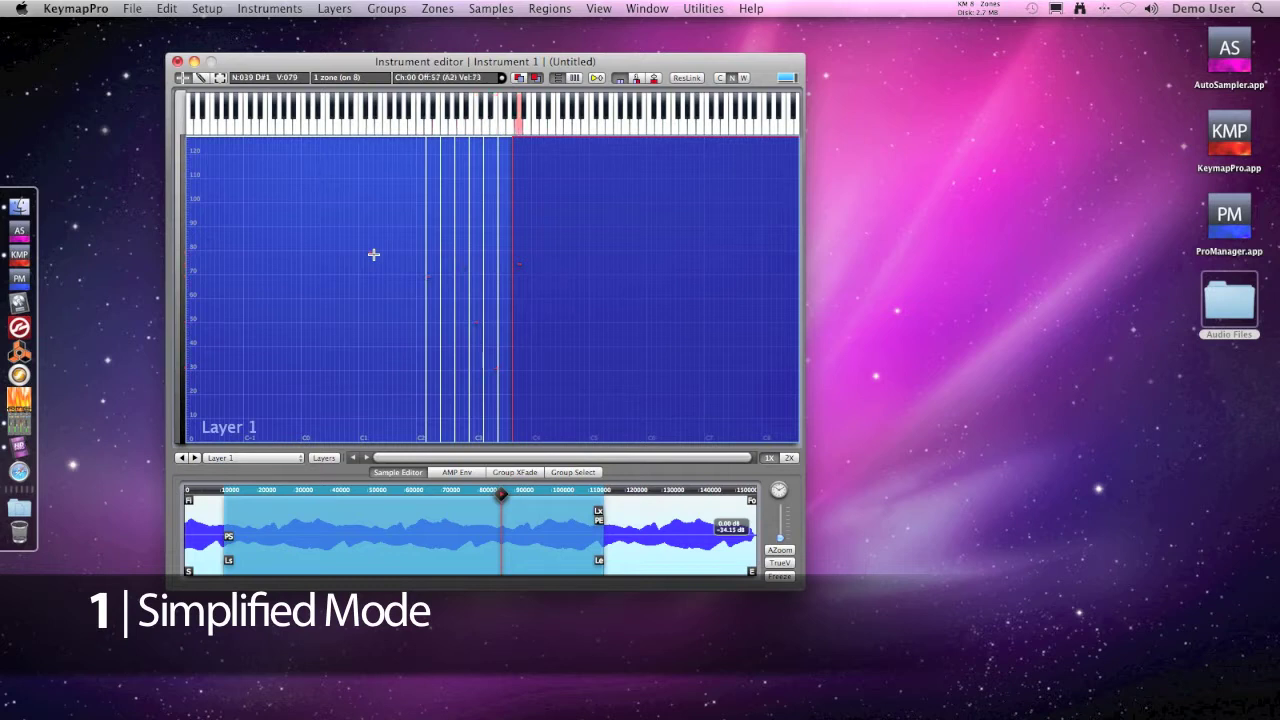
pyautogui.click(131, 8)
# Step: Name the instrument AnalogPad in the export settings
pyautogui.click(160, 168)
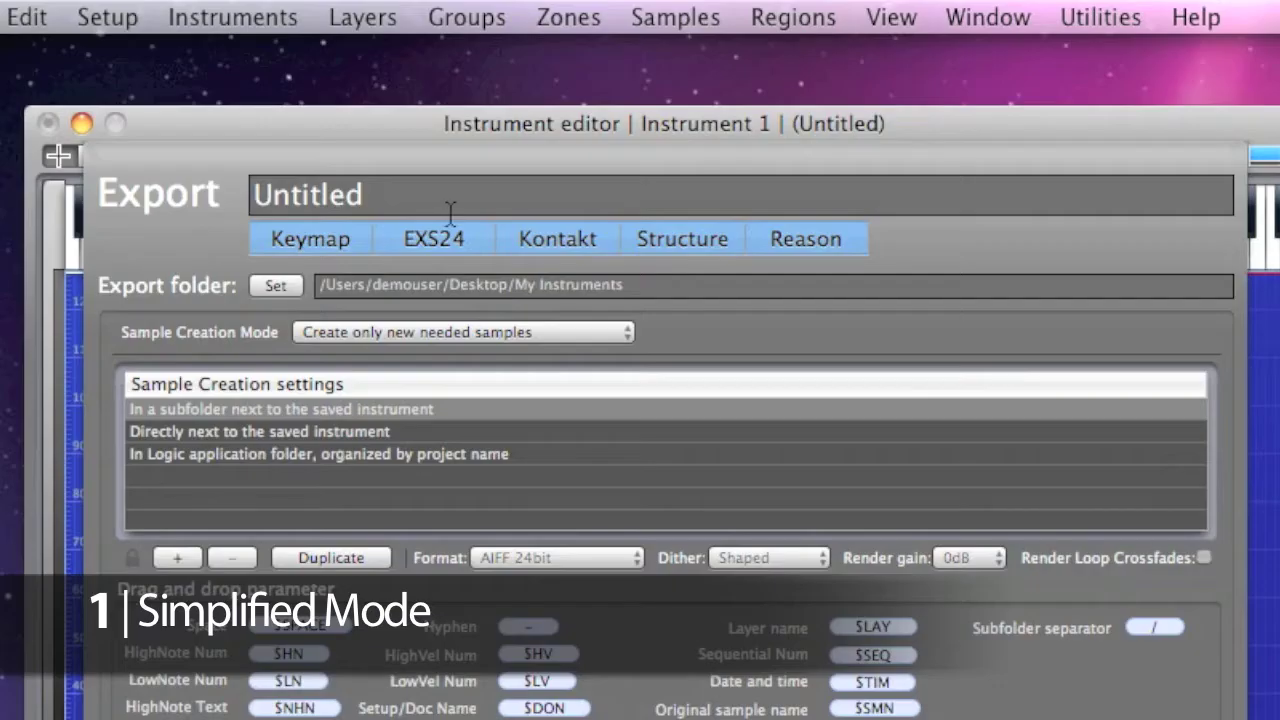
pyautogui.doubleClick(449, 213)
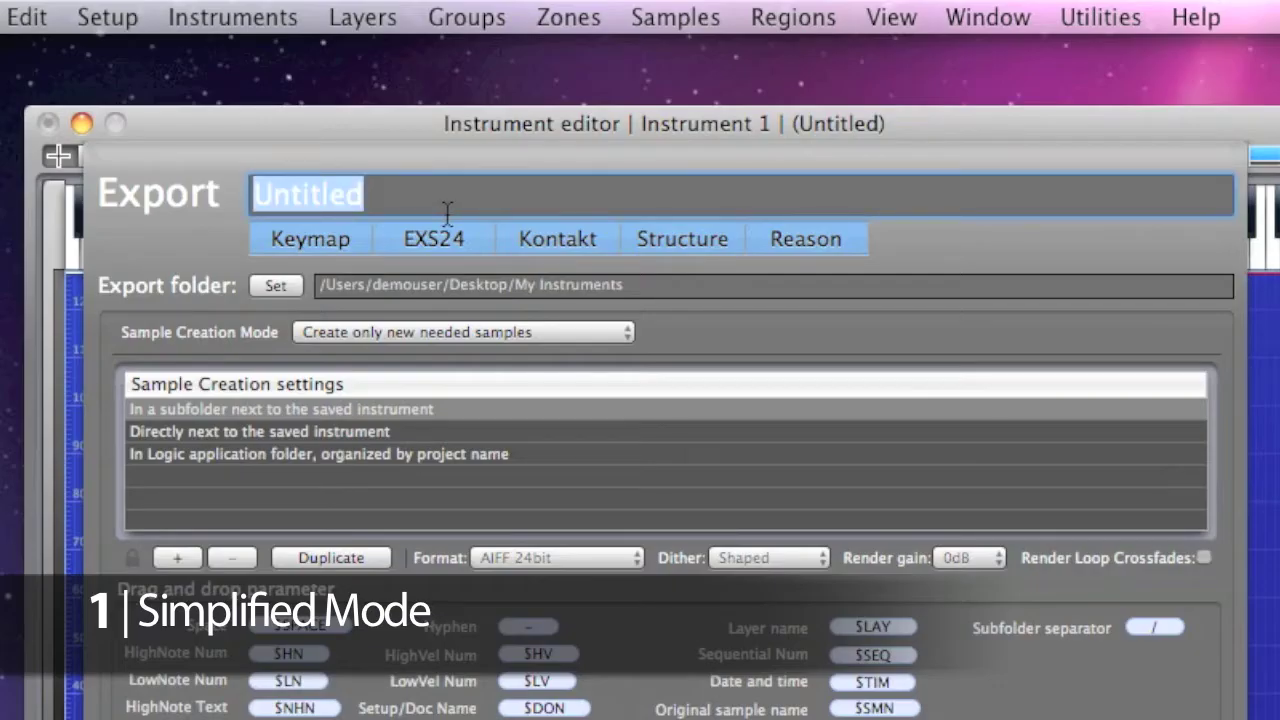
pyautogui.write('A')
pyautogui.press('BackSpace')
pyautogui.write('AnalogPad')
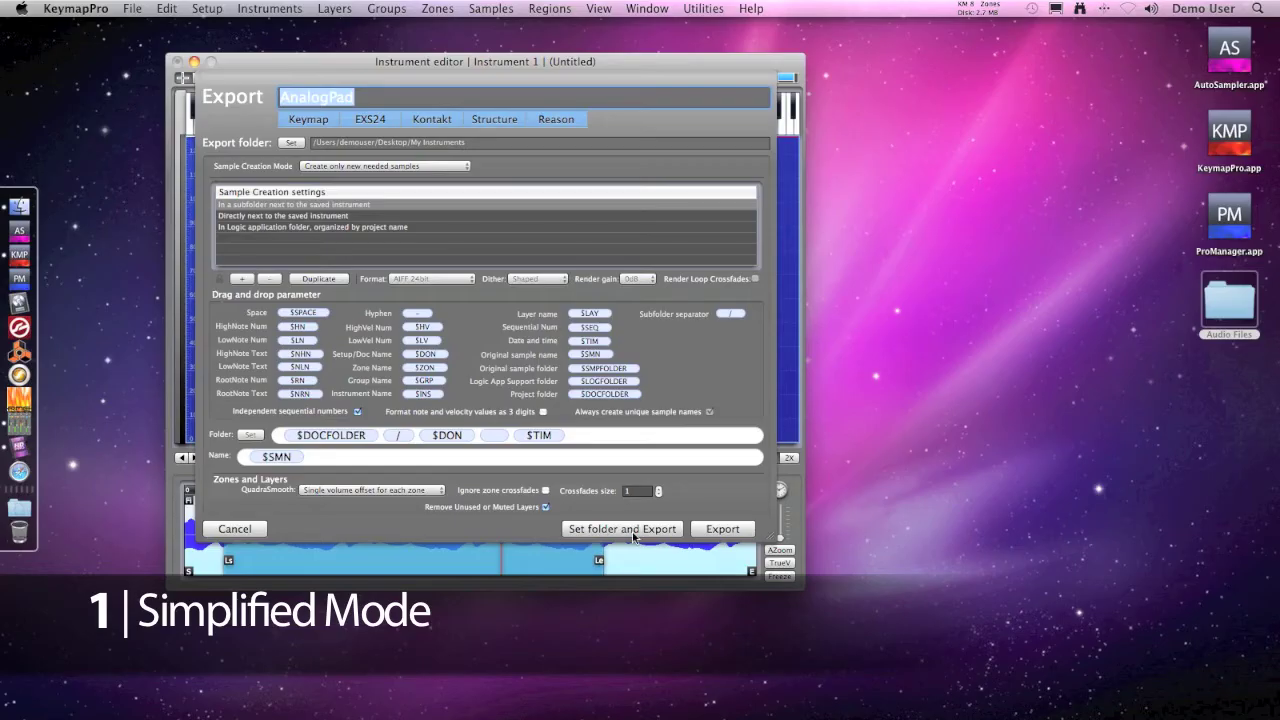
# Step: Export AnalogPad into a newly created My Instruments folder on the desktop
pyautogui.click(632, 532)
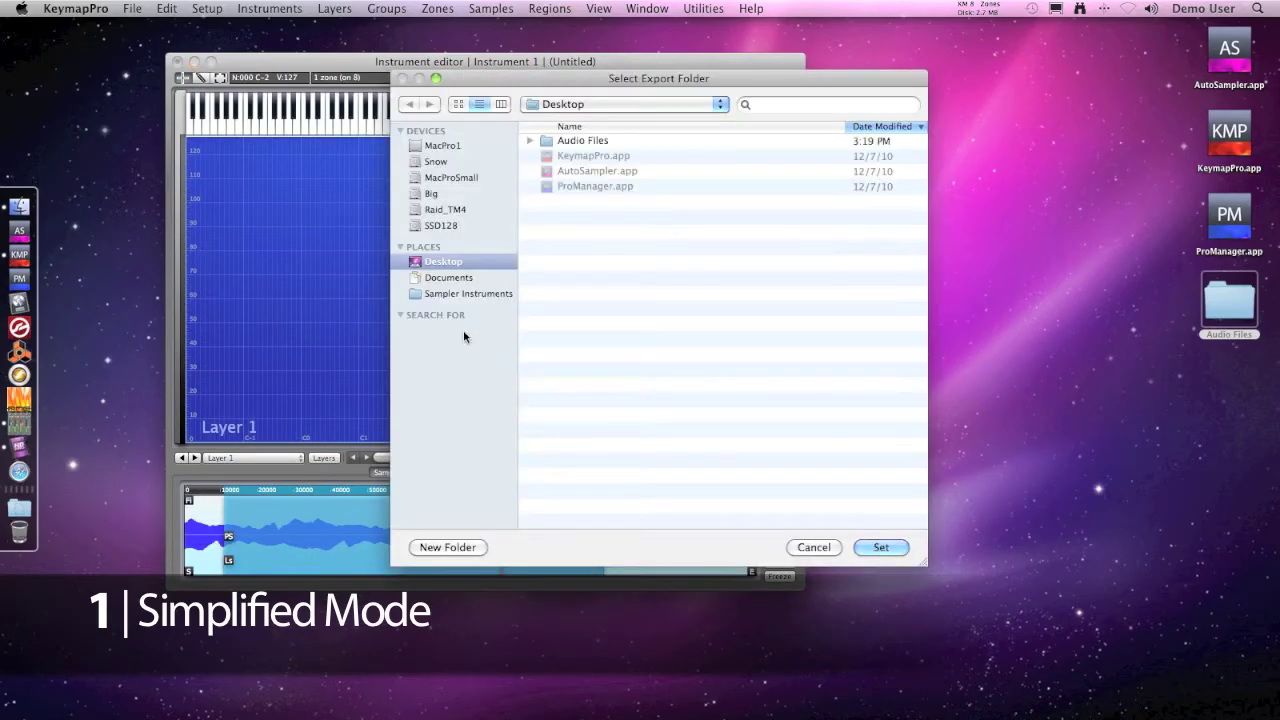
pyautogui.click(470, 545)
pyautogui.write('My Instruments')
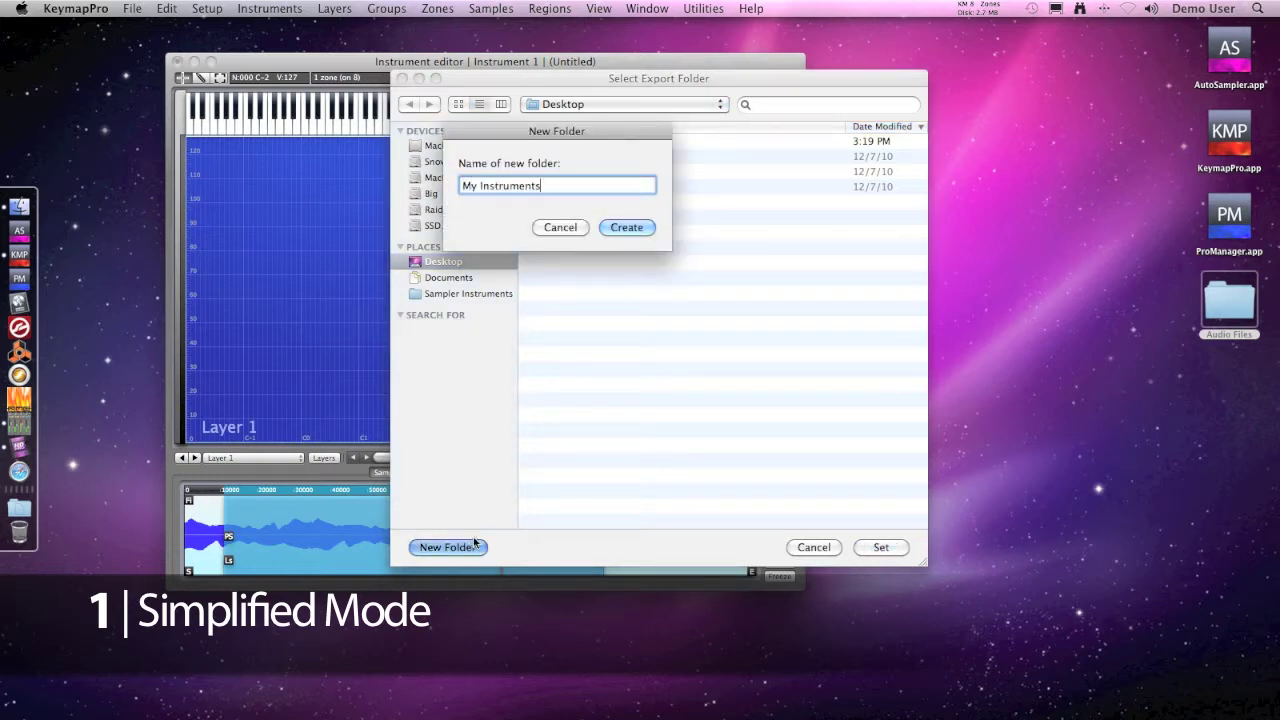
pyautogui.press('Return')
pyautogui.click(901, 549)
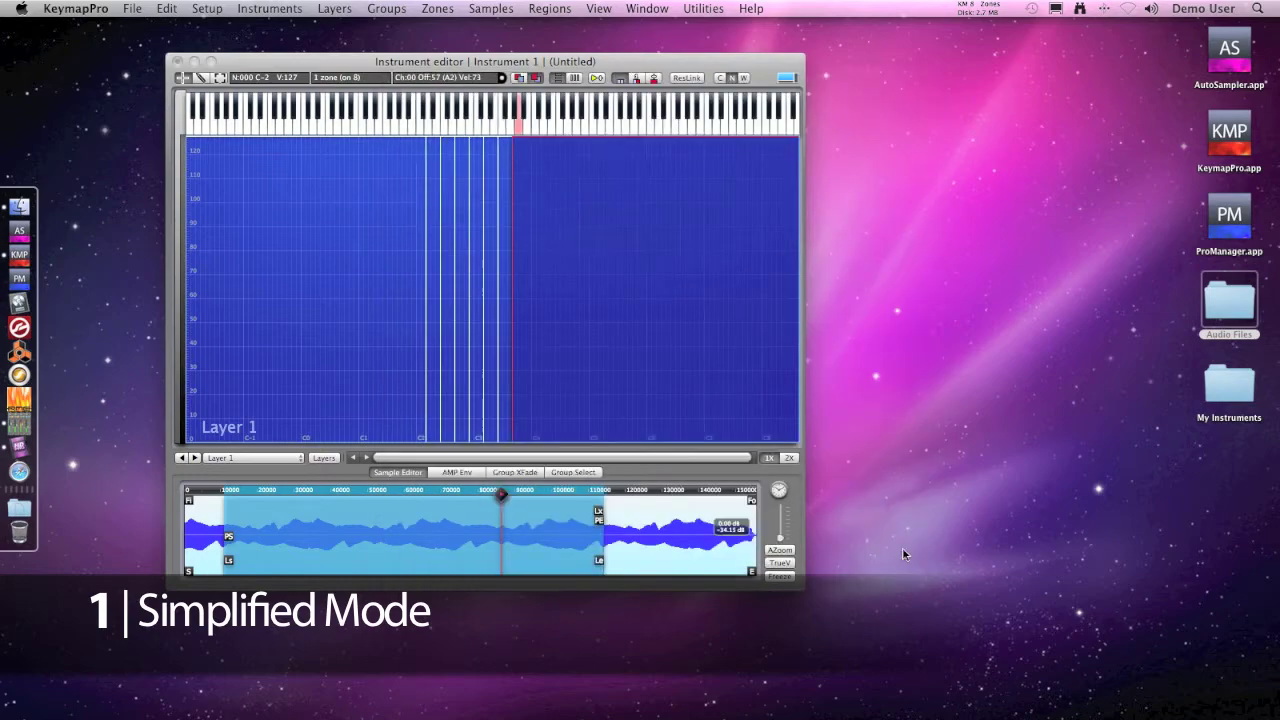
pyautogui.doubleClick(1228, 377)
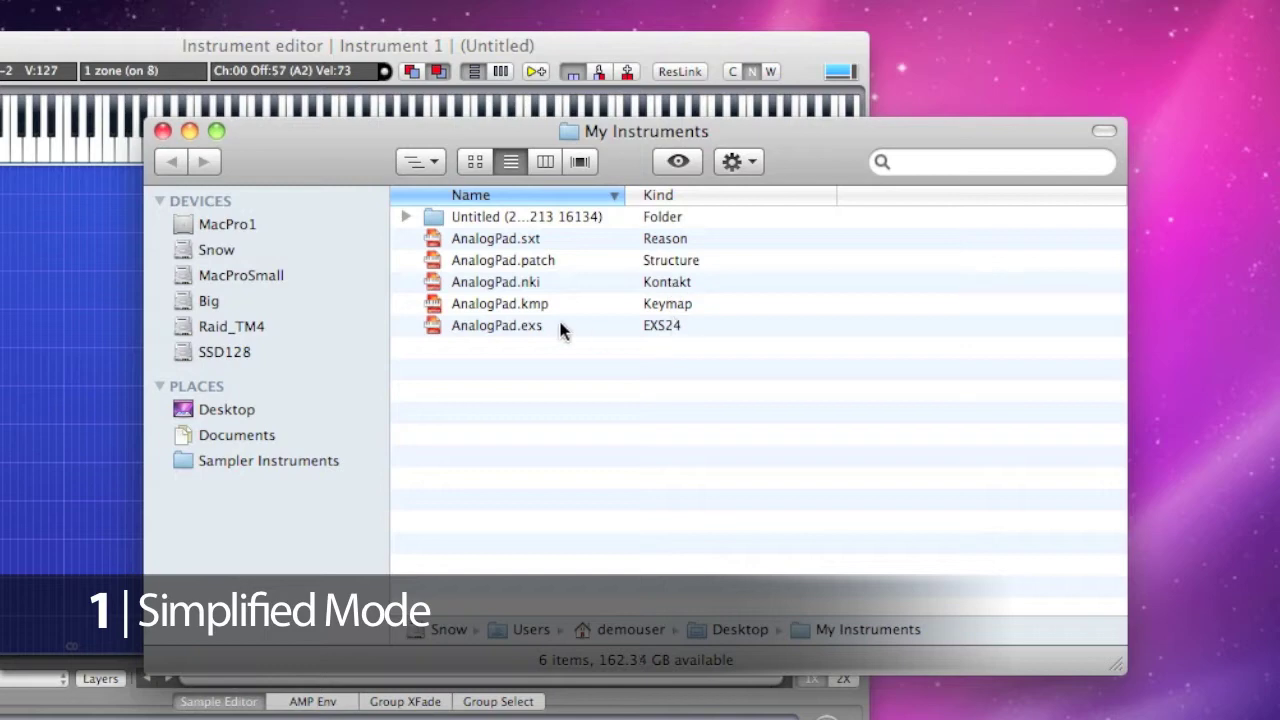
pyautogui.click(409, 214)
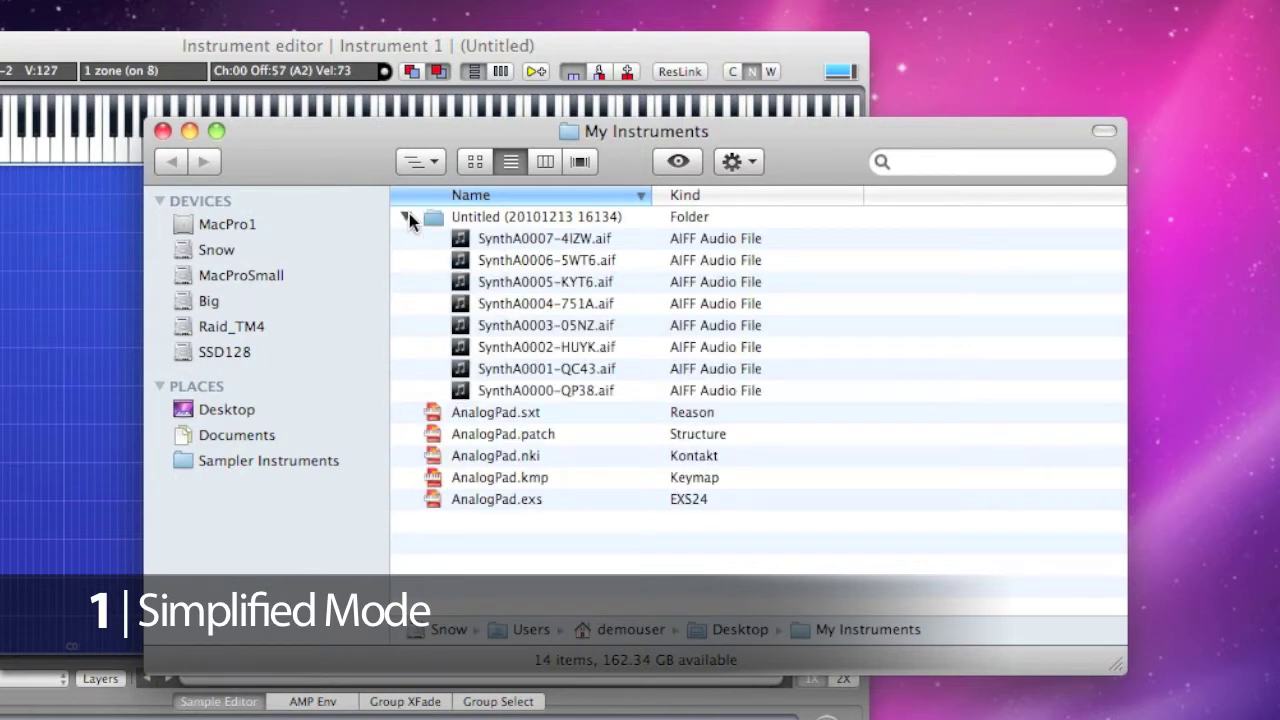
pyautogui.click(406, 216)
pyautogui.click(162, 131)
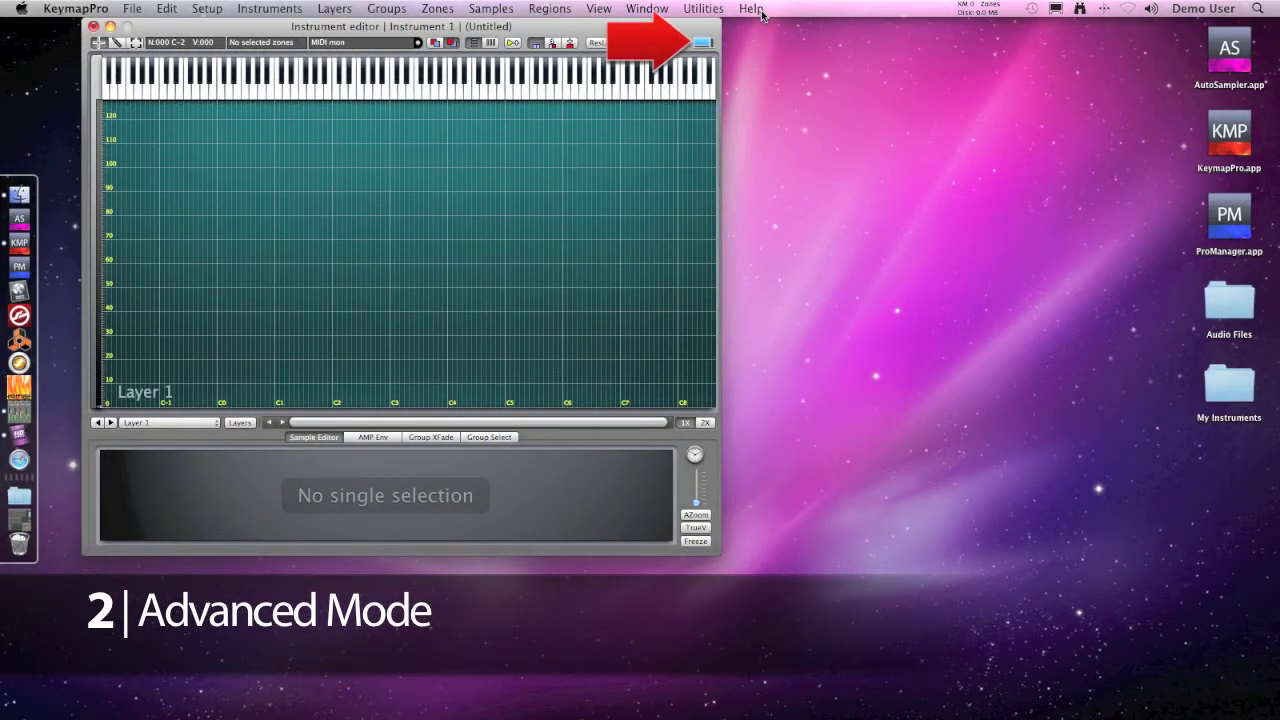
# Step: Switch to Advanced Mode, add the Conga folder as a 17-zone Conga layer, and audition it
pyautogui.click(701, 44)
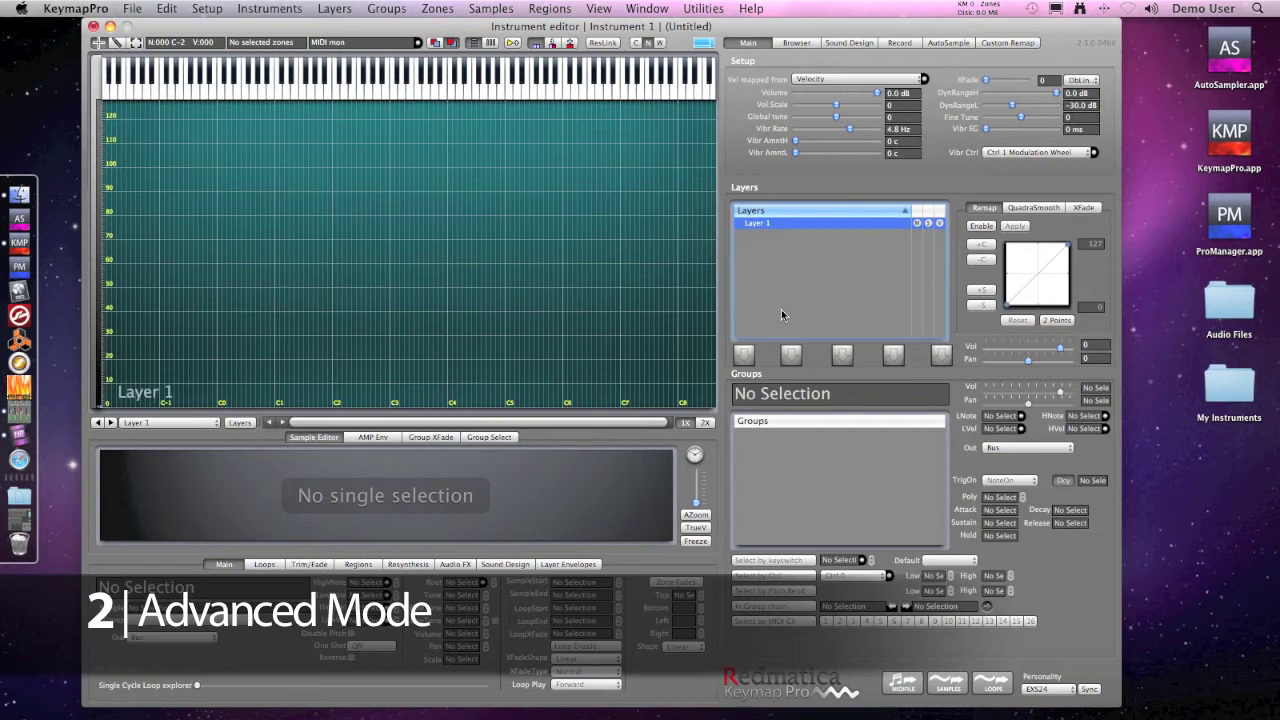
pyautogui.doubleClick(1229, 308)
pyautogui.click(873, 237)
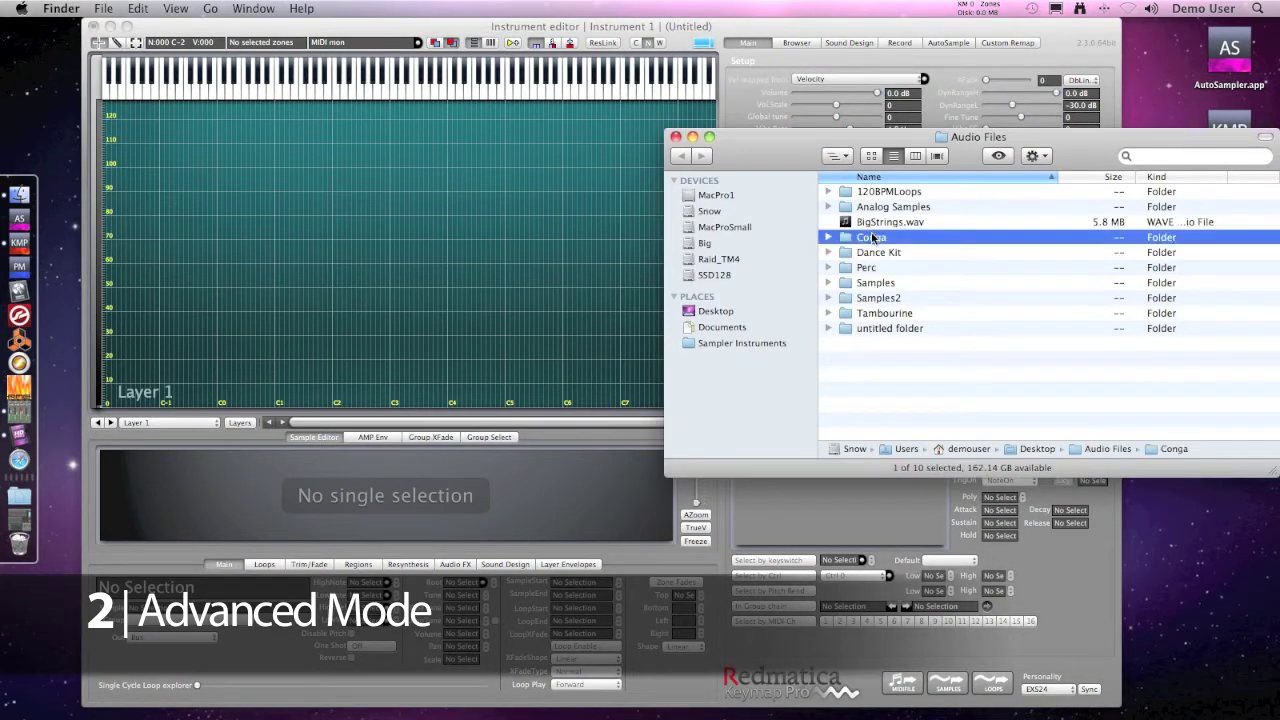
pyautogui.moveTo(873, 240); pyautogui.dragTo(277, 182)
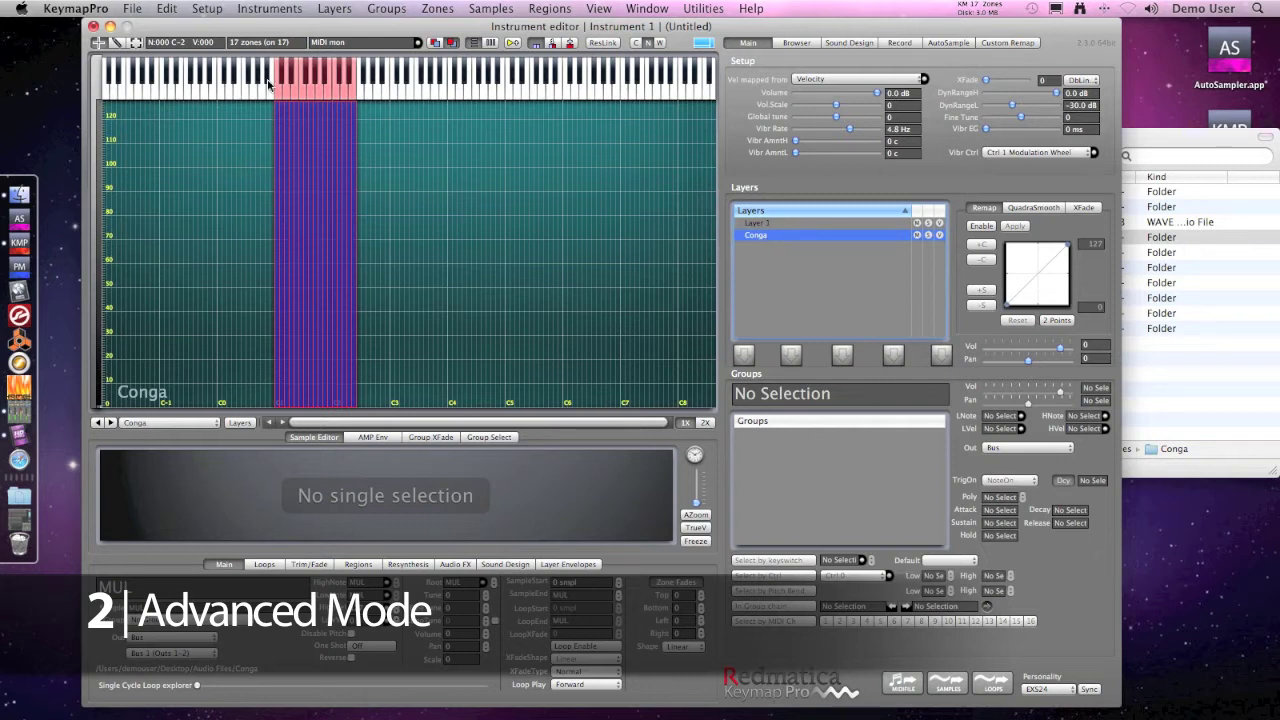
pyautogui.moveTo(276, 85); pyautogui.dragTo(355, 85)
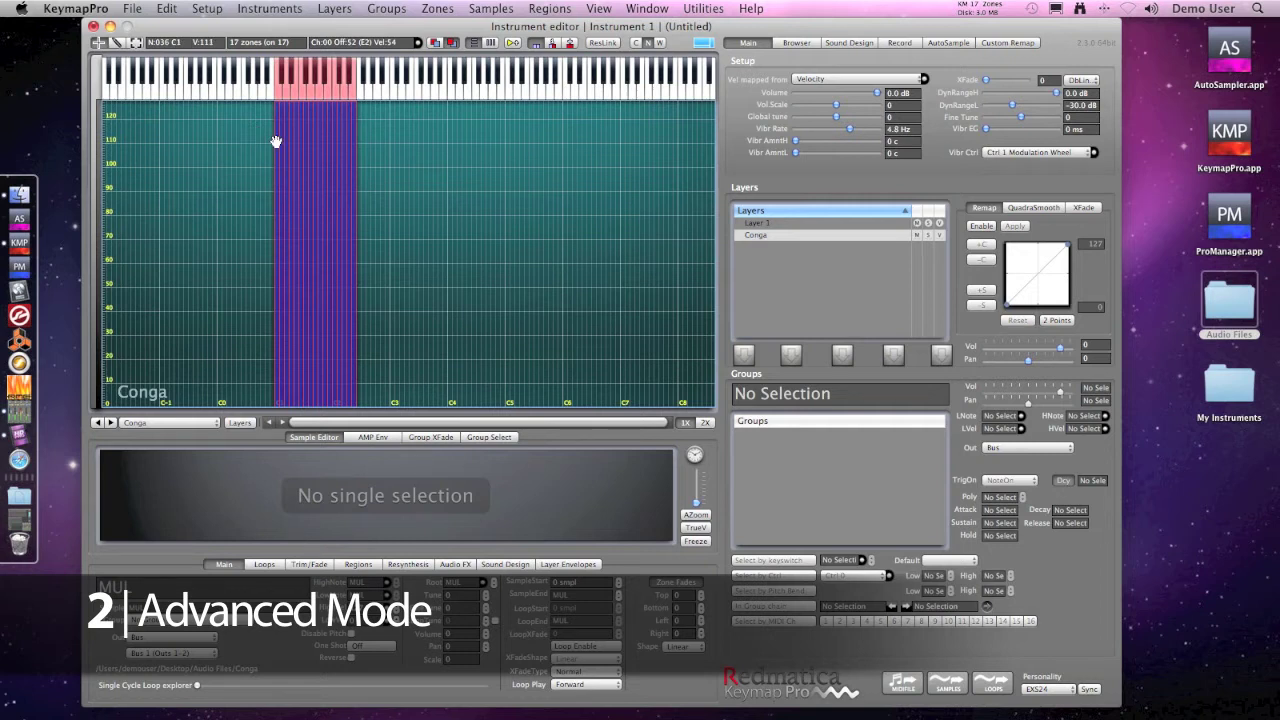
# Step: Option-drag a copy of the conga zones to C5, pivot it on the corner, and play C5
pyautogui.moveTo(276, 141); pyautogui.dragTo(509, 143)
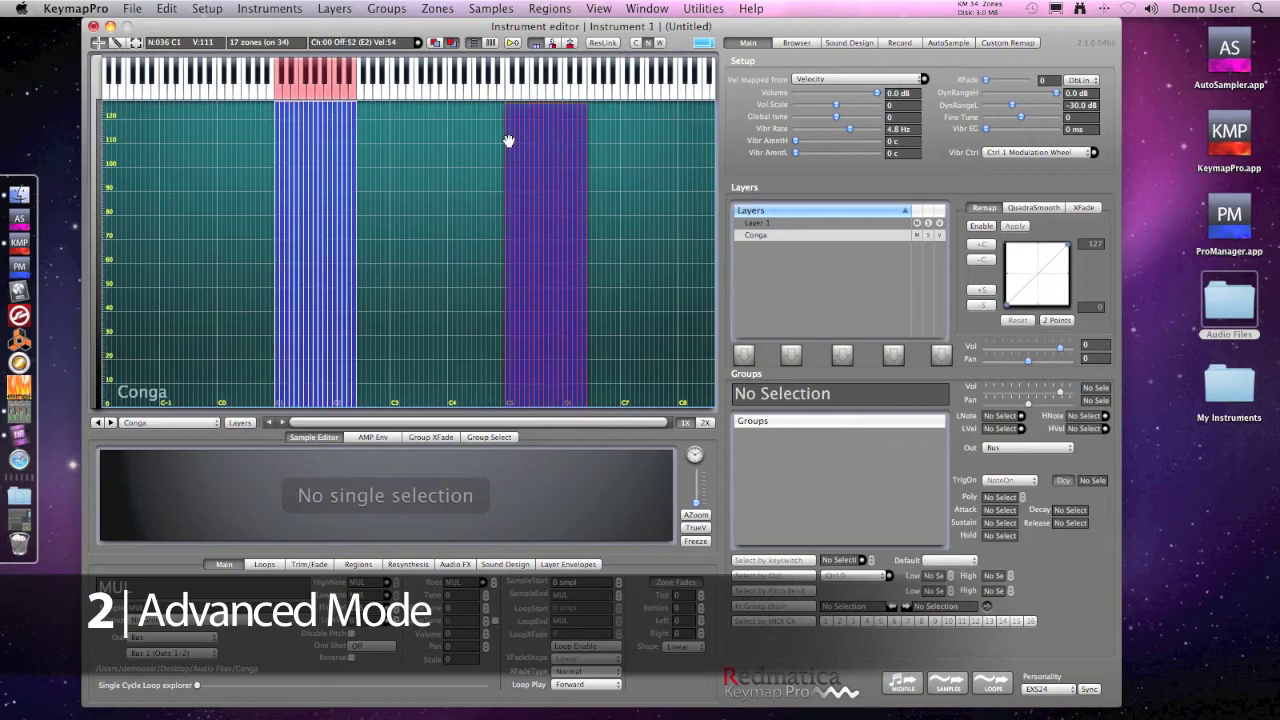
pyautogui.rightClick(508, 141)
pyautogui.moveTo(605, 418)
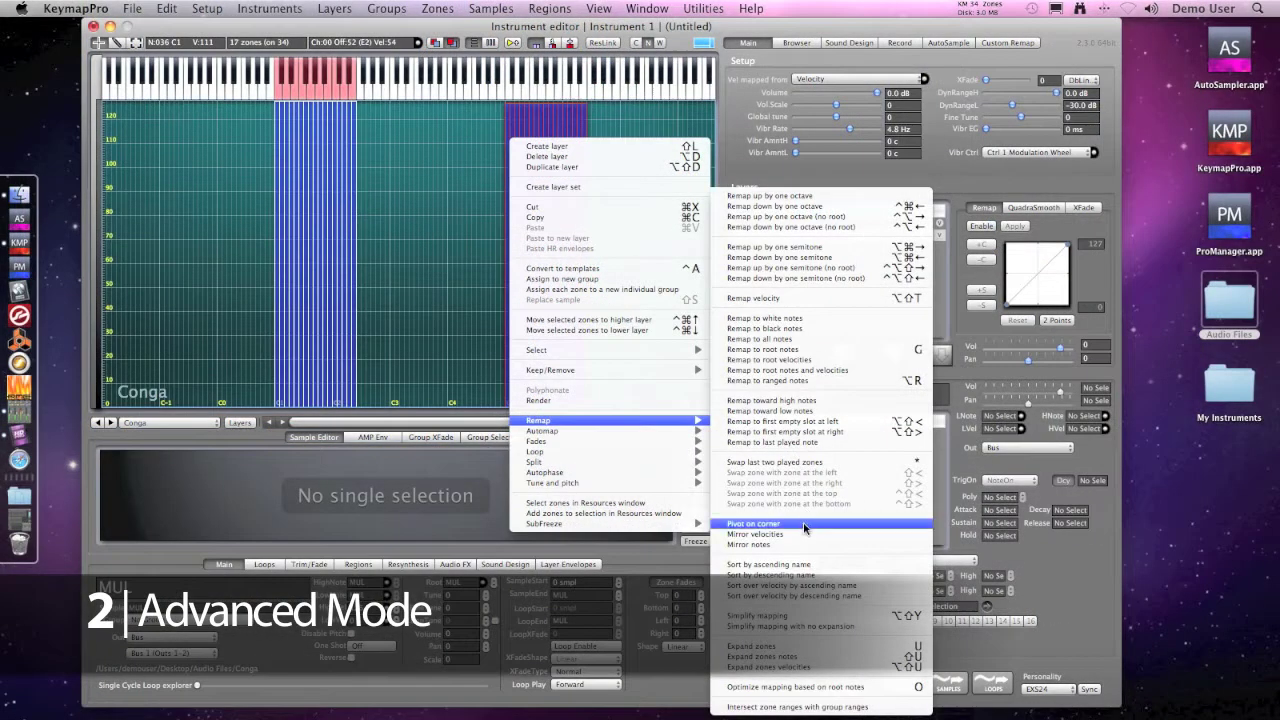
pyautogui.click(533, 618)
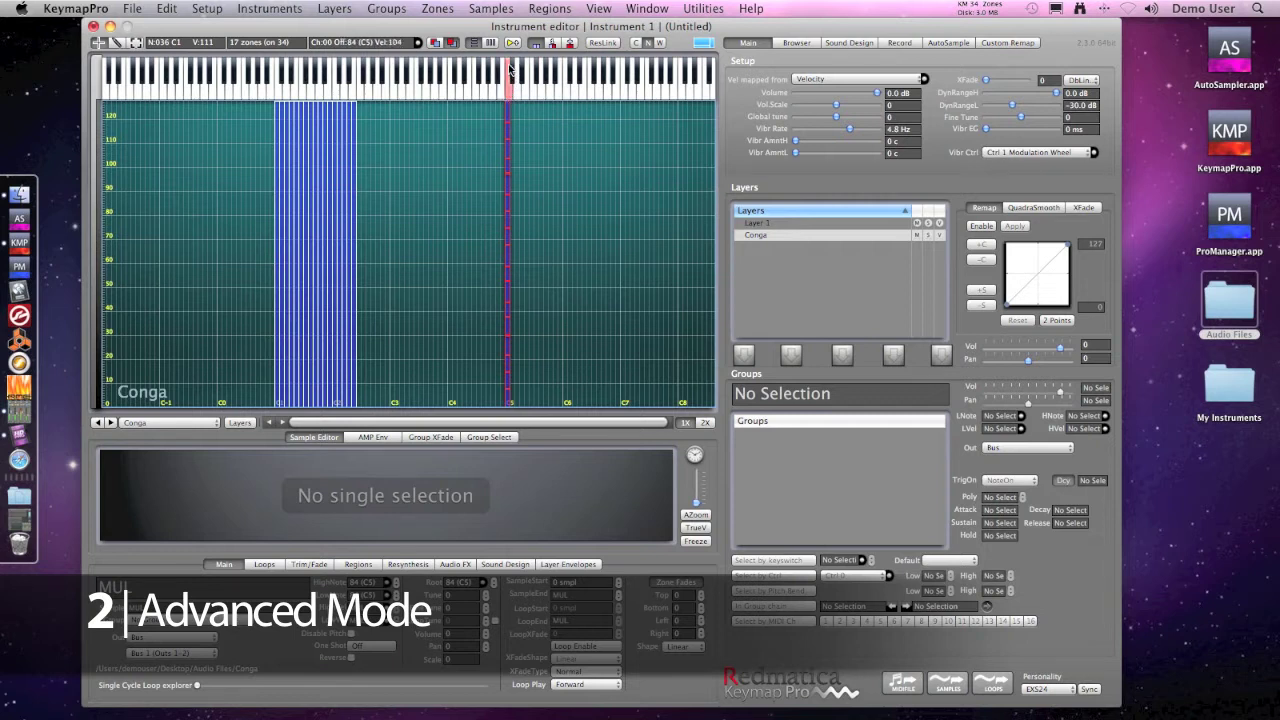
pyautogui.click(510, 68)
# Step: Automap the stacked conga copies by velocity only across the C5 key
pyautogui.rightClick(506, 116)
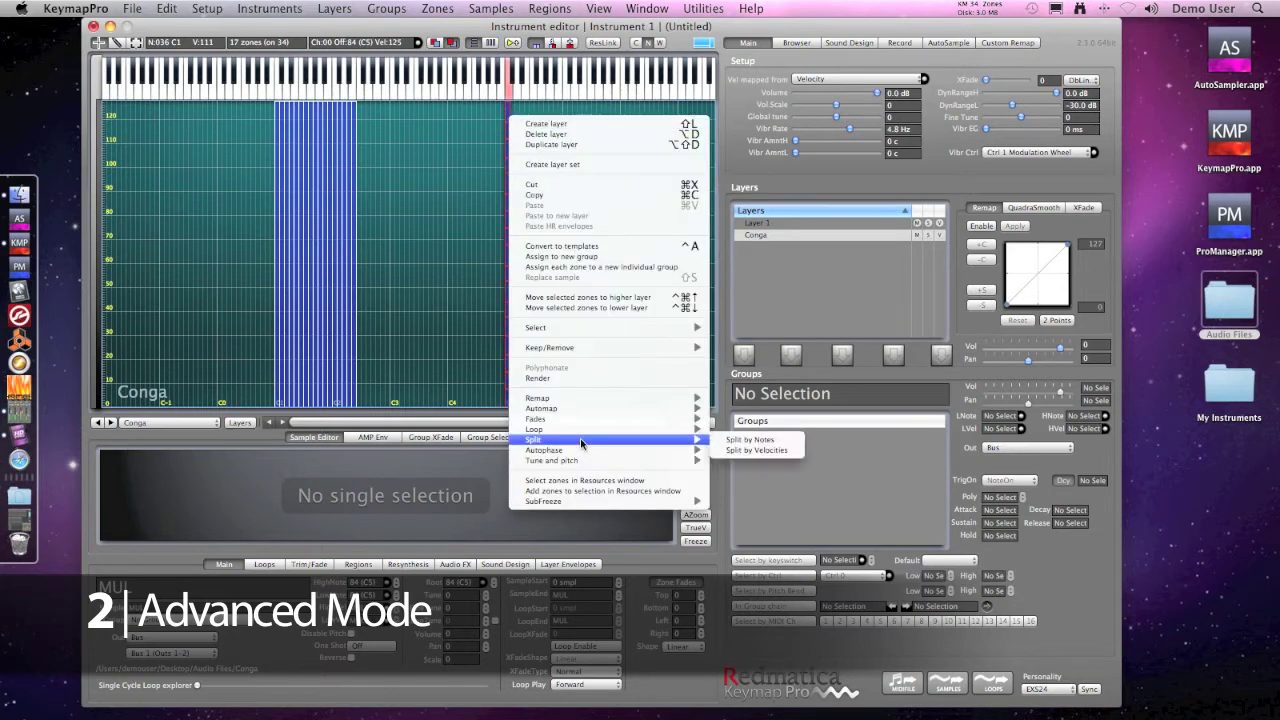
pyautogui.moveTo(580, 403)
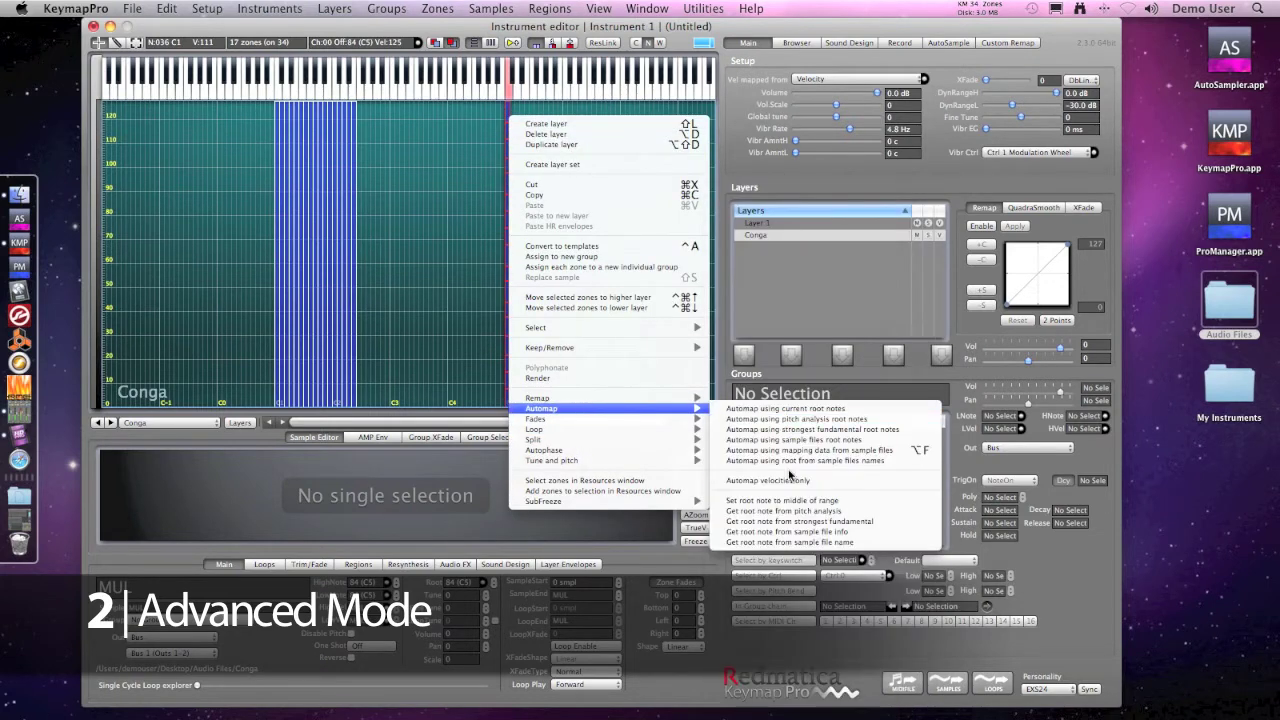
pyautogui.click(788, 481)
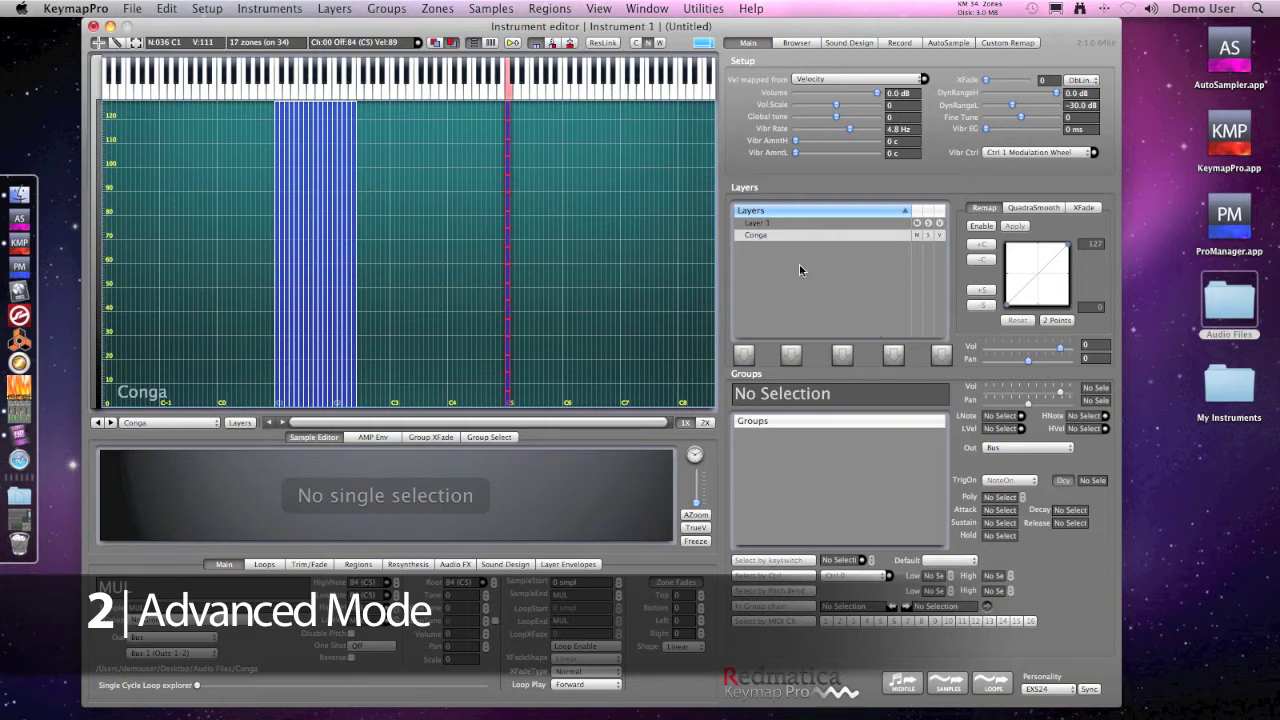
# Step: Drag the Tambourine folder from Audio Files onto the key matrix as a new layer
pyautogui.doubleClick(1238, 298)
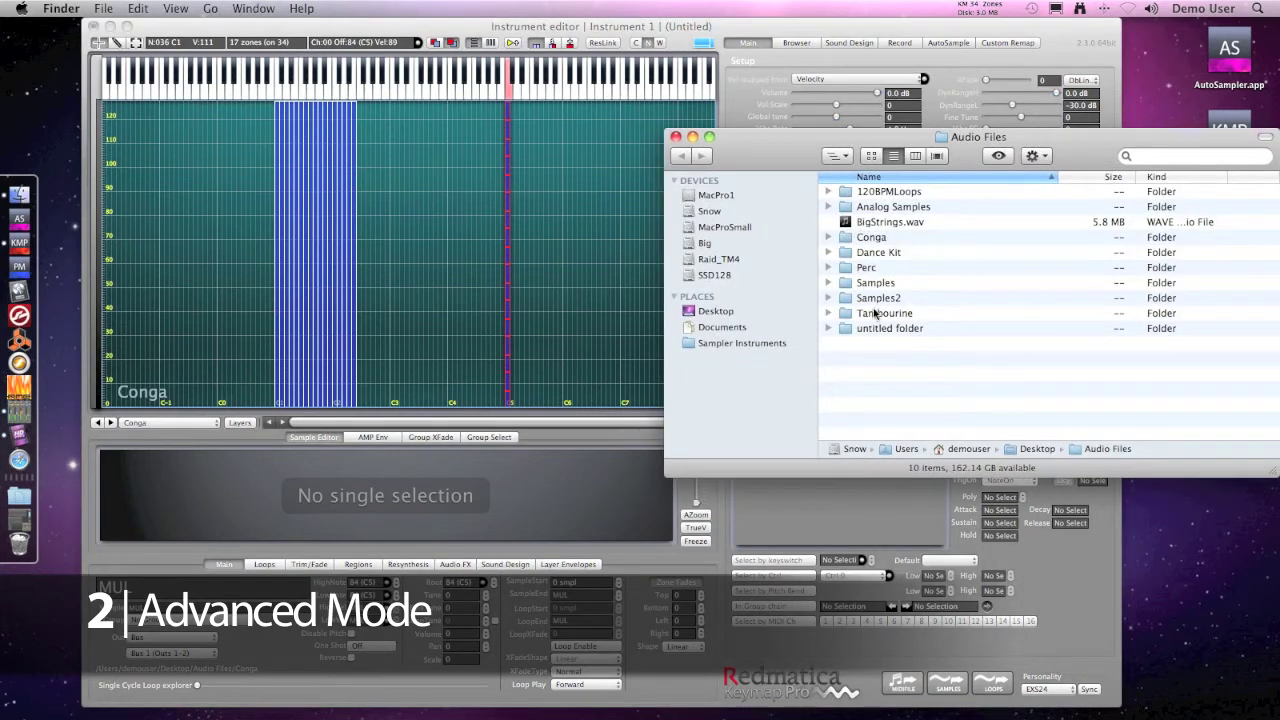
pyautogui.moveTo(875, 314); pyautogui.dragTo(393, 122)
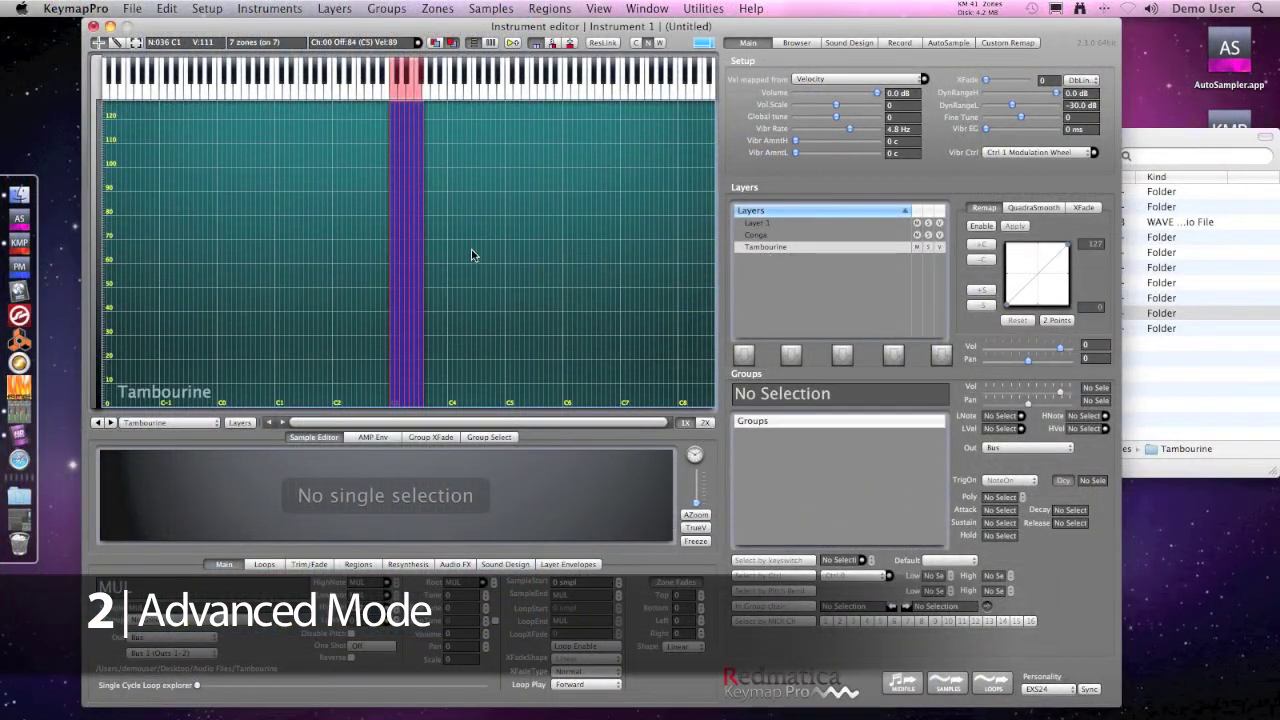
# Step: Scroll to the layer thumbnail overview and reopen the Tambourine layer full size
pyautogui.scroll(-3, 449, 209)
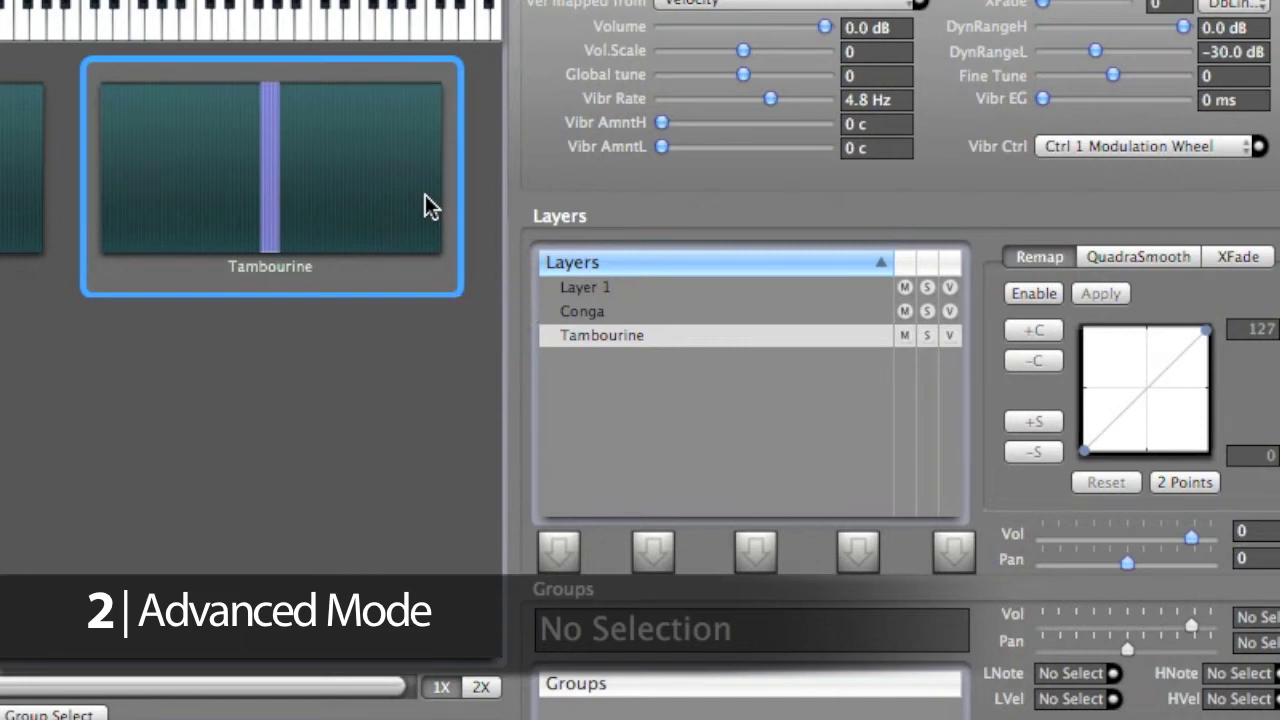
pyautogui.doubleClick(425, 205)
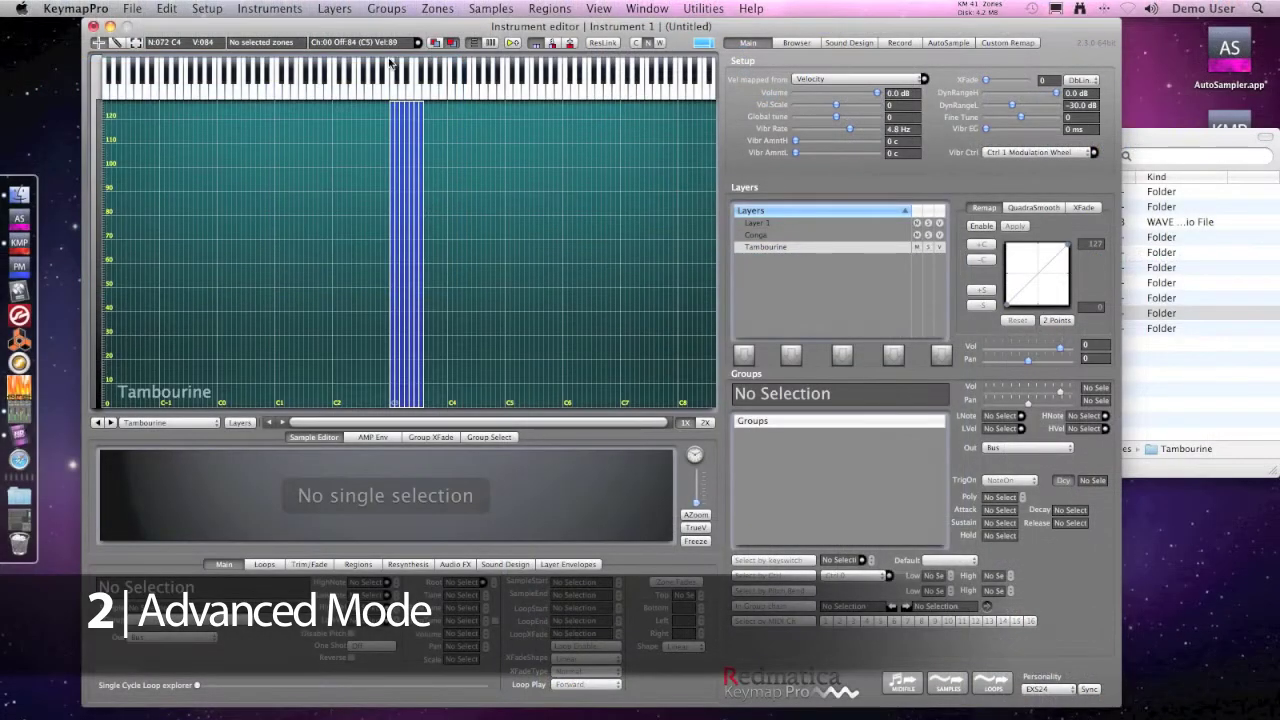
# Step: Copy the tambourine zones to C4, pivot them into a stack, and automap velocities only
pyautogui.moveTo(368, 128); pyautogui.dragTo(451, 121)
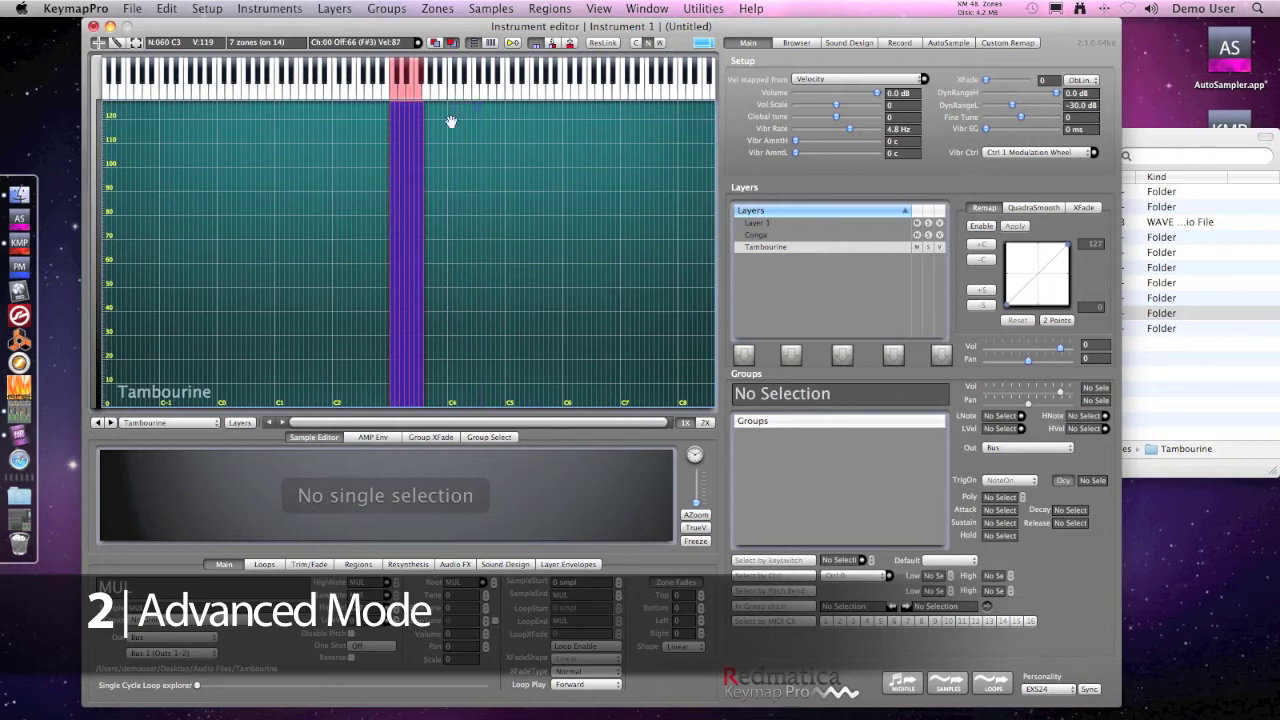
pyautogui.rightClick(451, 121)
pyautogui.moveTo(483, 400)
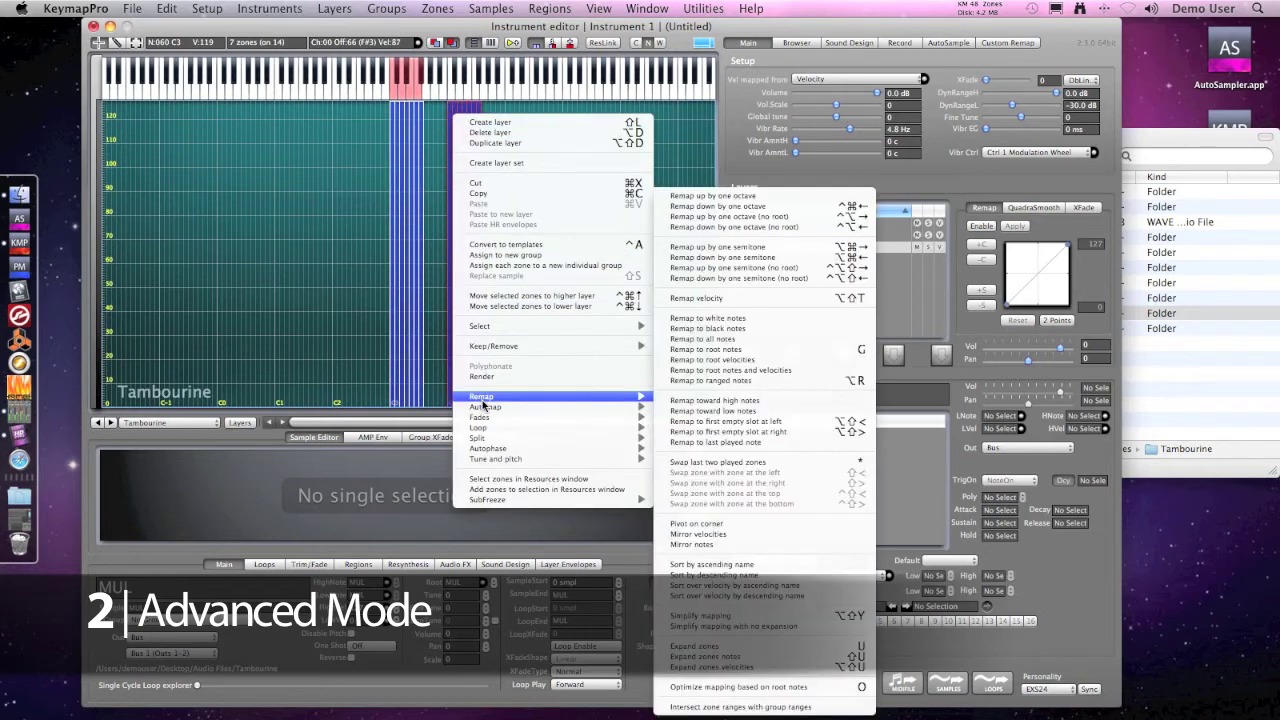
pyautogui.click(778, 522)
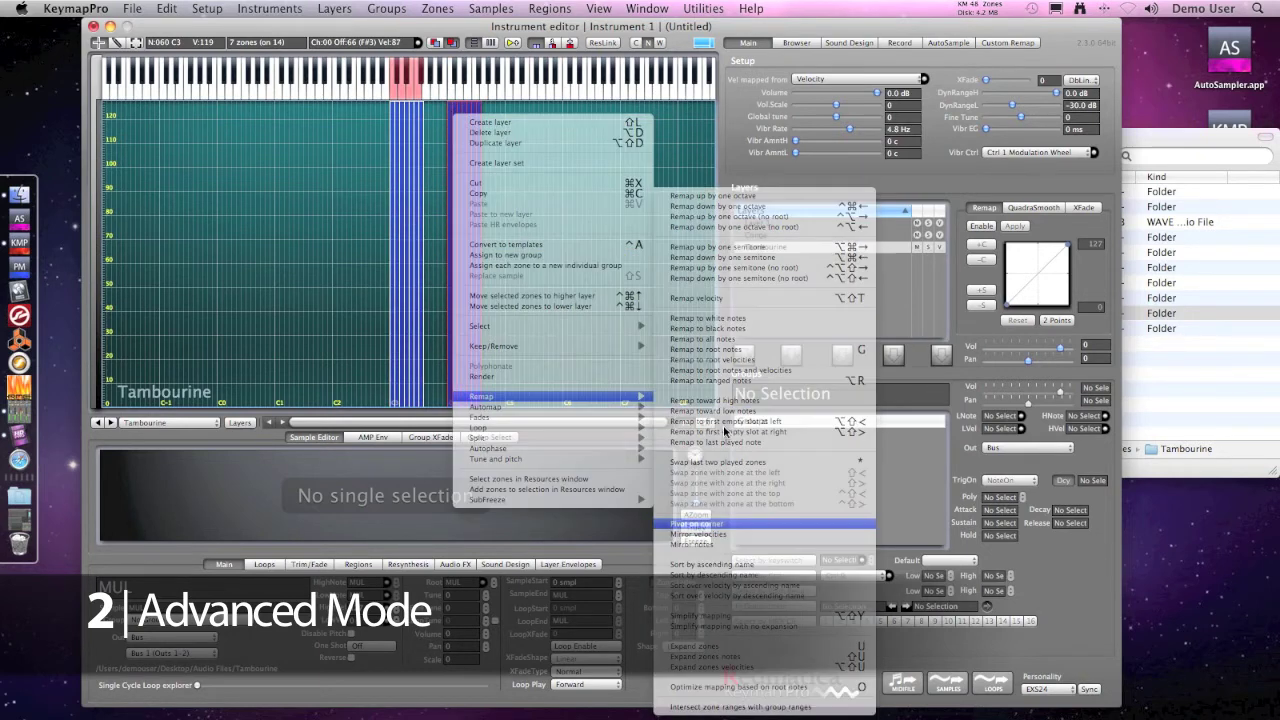
pyautogui.rightClick(452, 120)
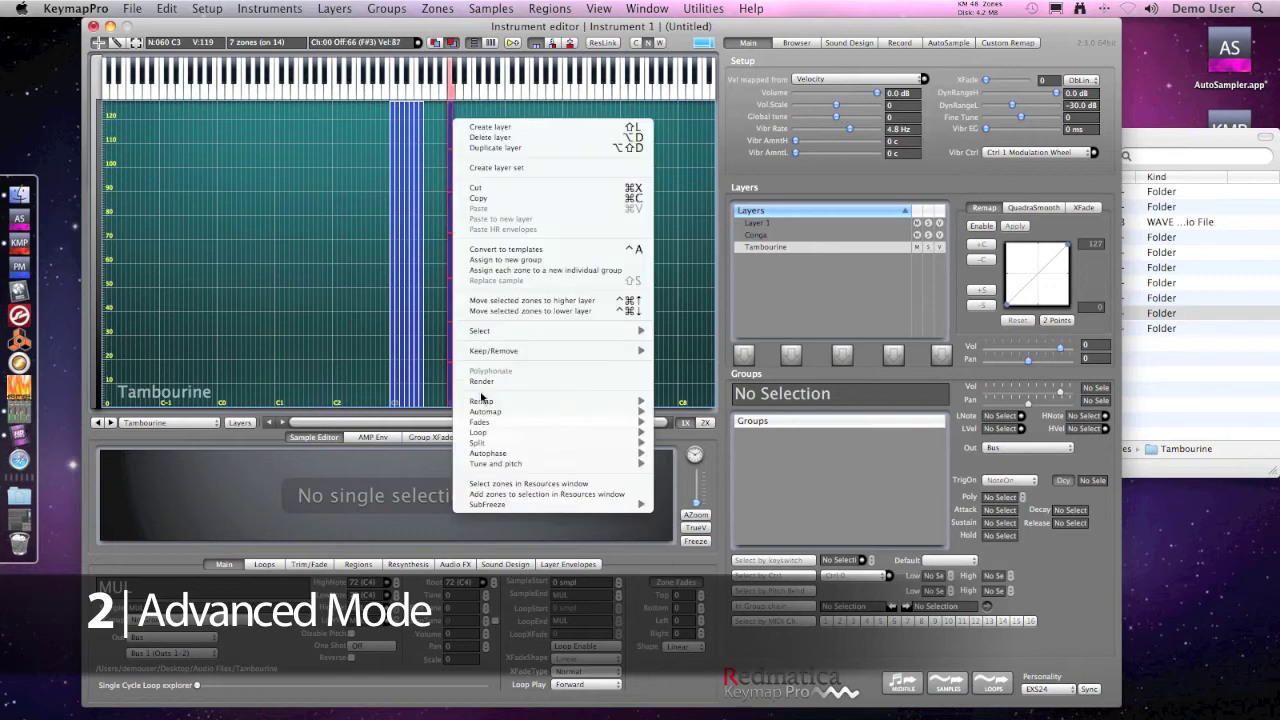
pyautogui.moveTo(503, 411)
pyautogui.click(712, 483)
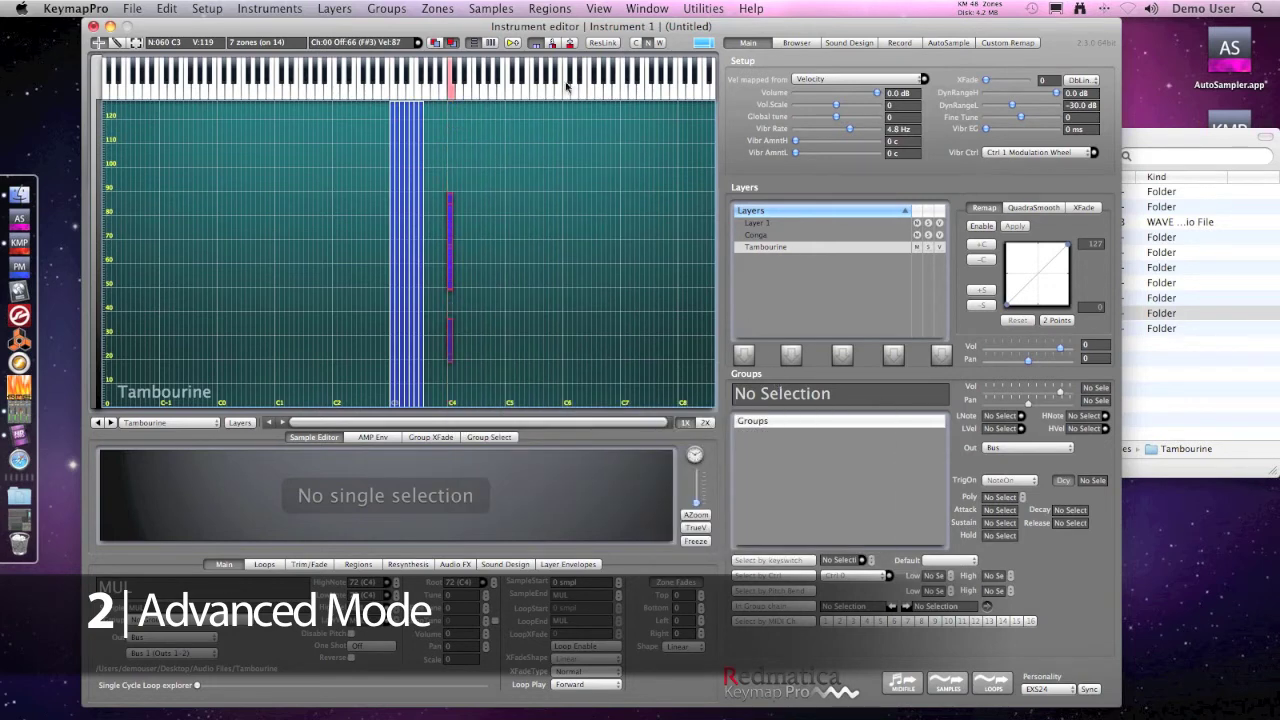
# Step: Play C4 at several velocities to audition the tambourine velocity layers
pyautogui.click(450, 88)
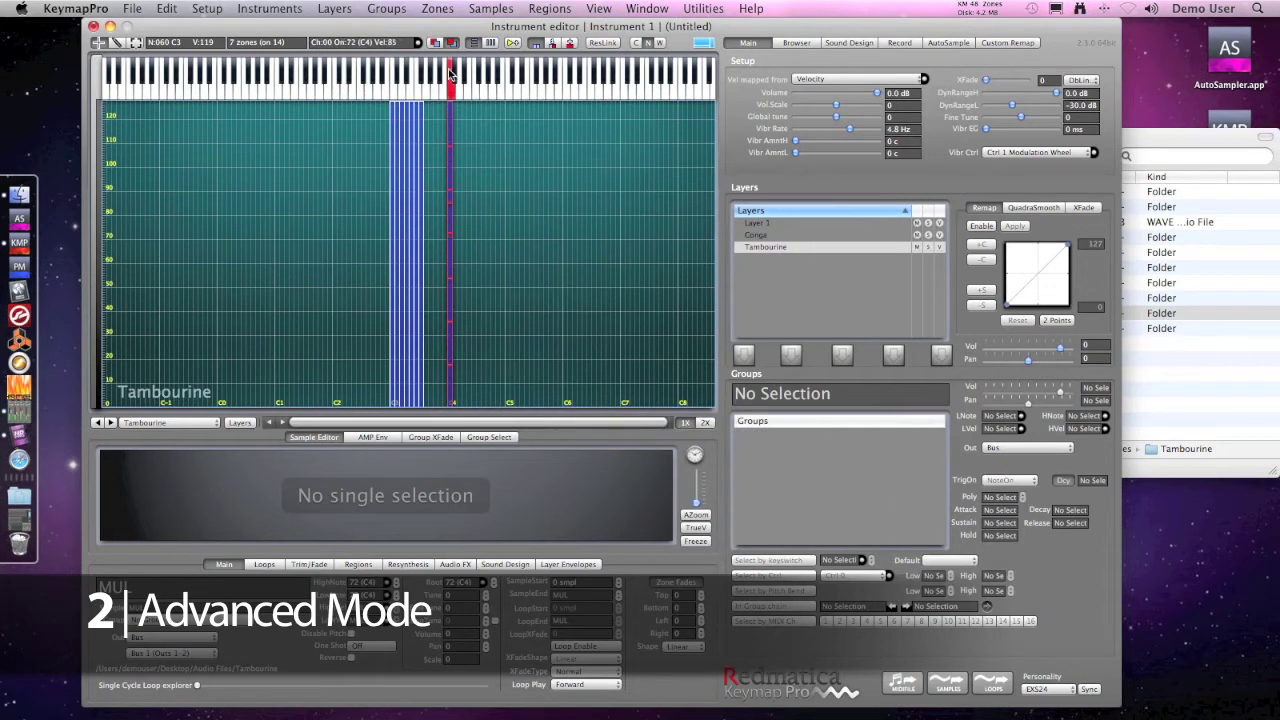
pyautogui.click(450, 76)
pyautogui.click(450, 64)
pyautogui.click(451, 98)
pyautogui.click(450, 84)
pyautogui.click(450, 74)
pyautogui.click(450, 64)
pyautogui.click(450, 64)
# Step: Show the Conga zones, return to the Tambourine layer and select its original zone block
pyautogui.click(940, 235)
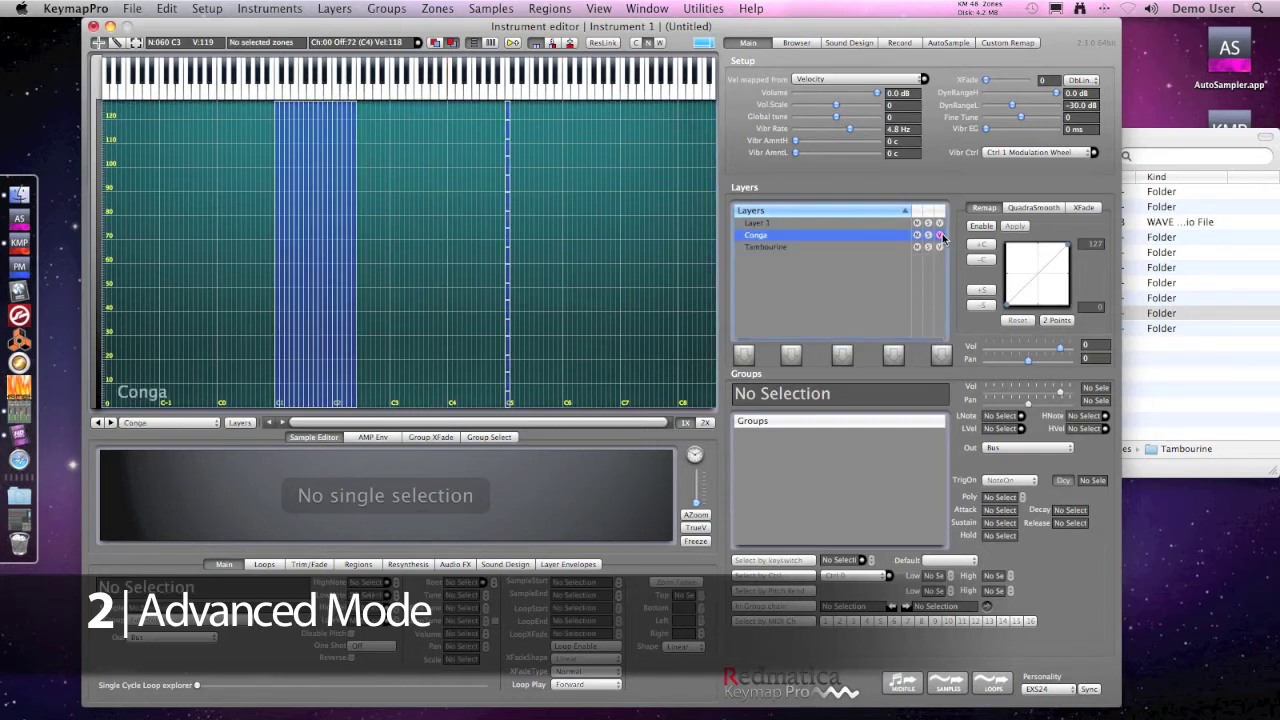
pyautogui.click(940, 247)
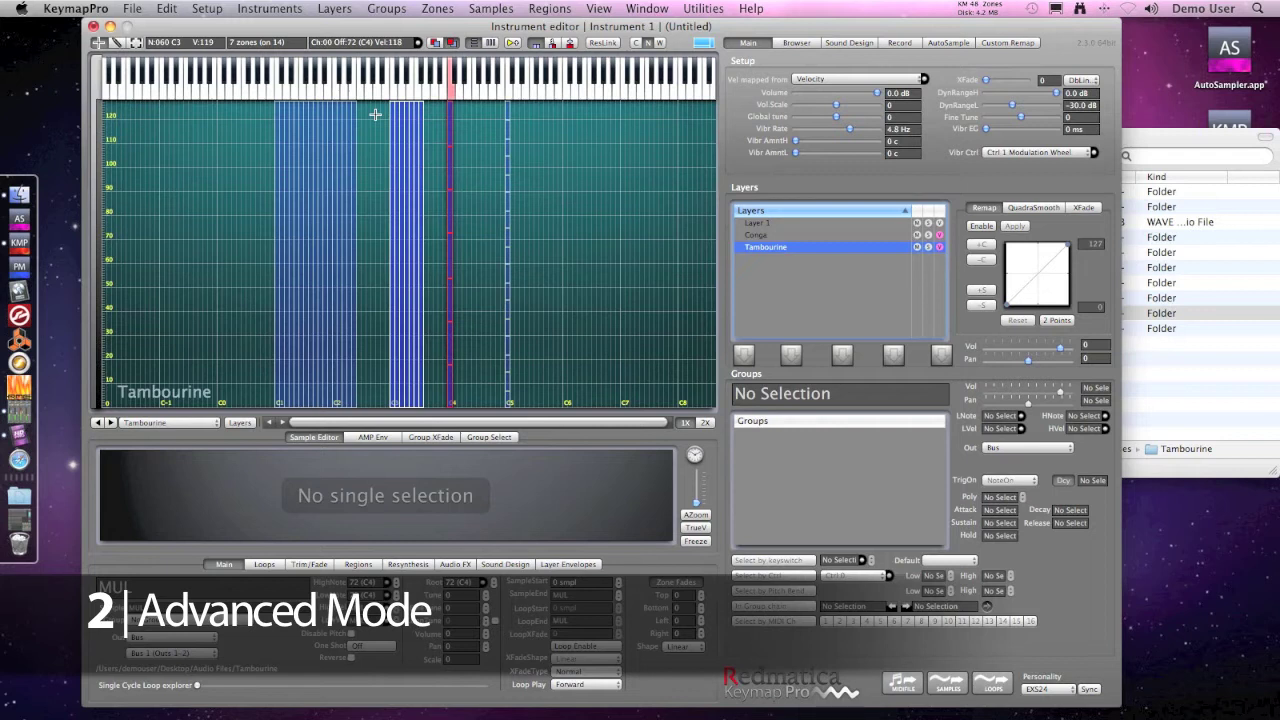
pyautogui.click(392, 112)
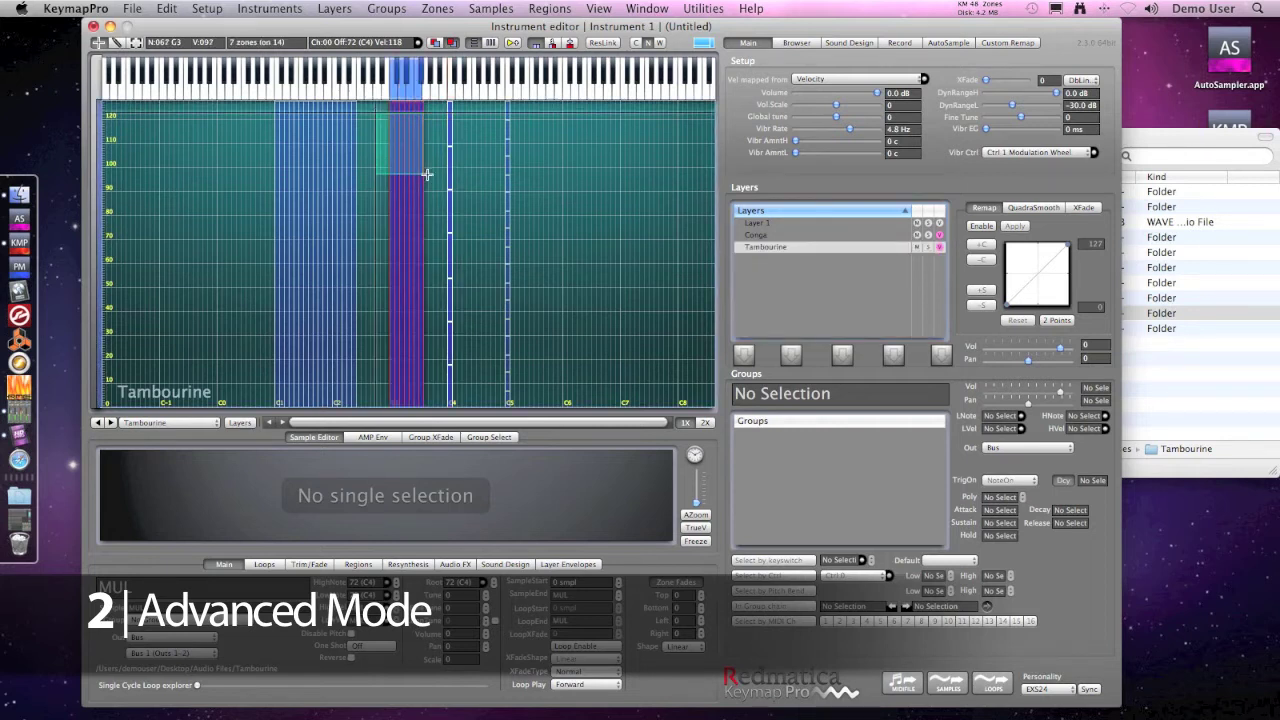
# Step: Move the tambourine zones down to C1, remap them to black notes, then show the Conga layer
pyautogui.moveTo(391, 110); pyautogui.dragTo(278, 111)
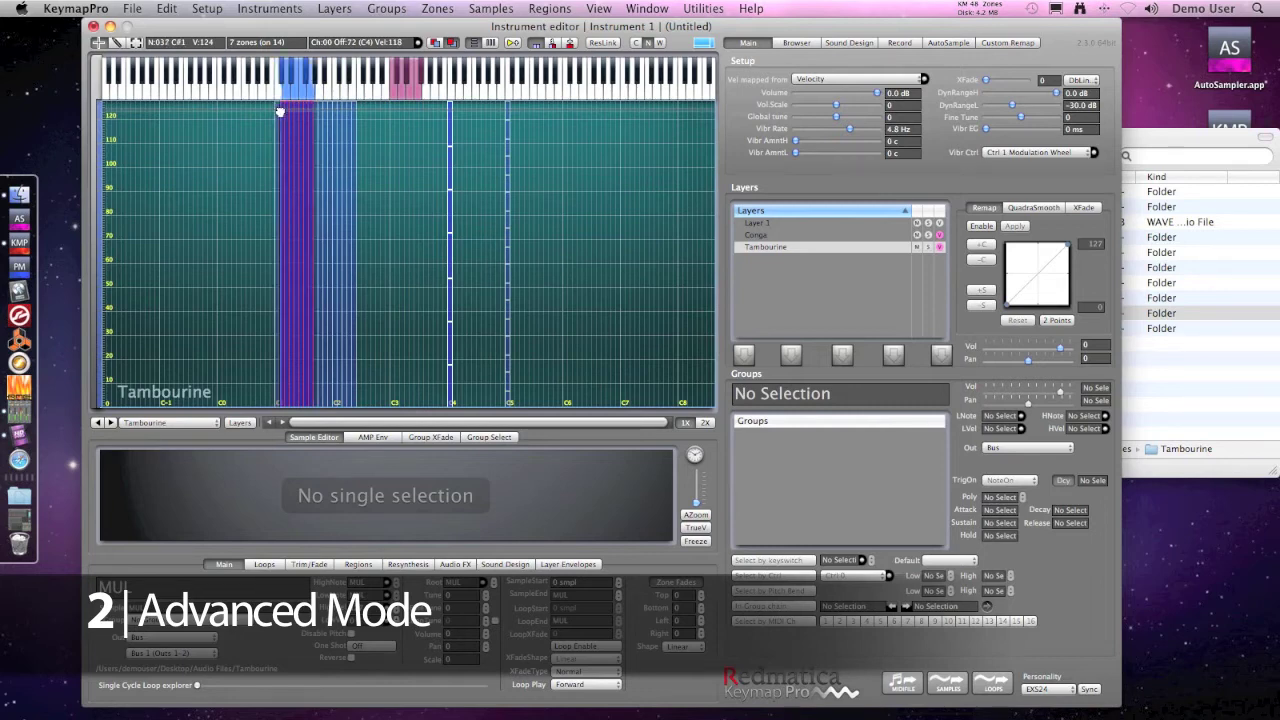
pyautogui.rightClick(286, 113)
pyautogui.moveTo(331, 327)
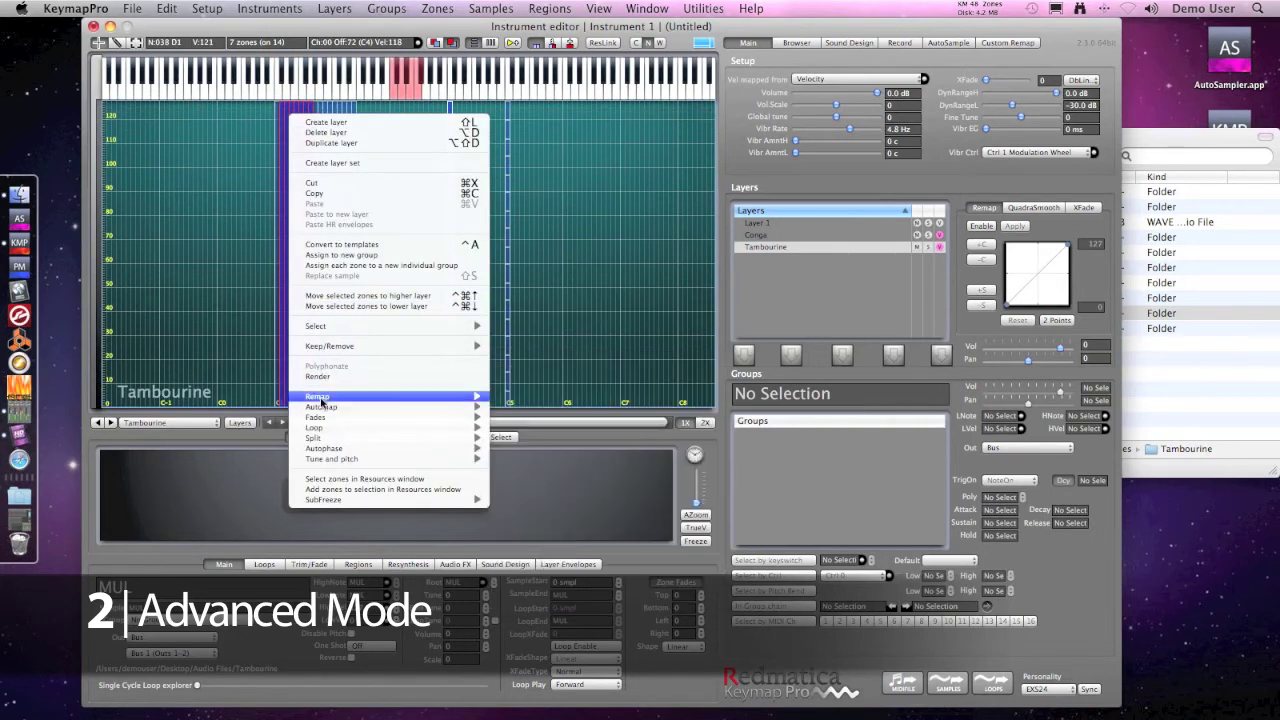
pyautogui.moveTo(466, 399)
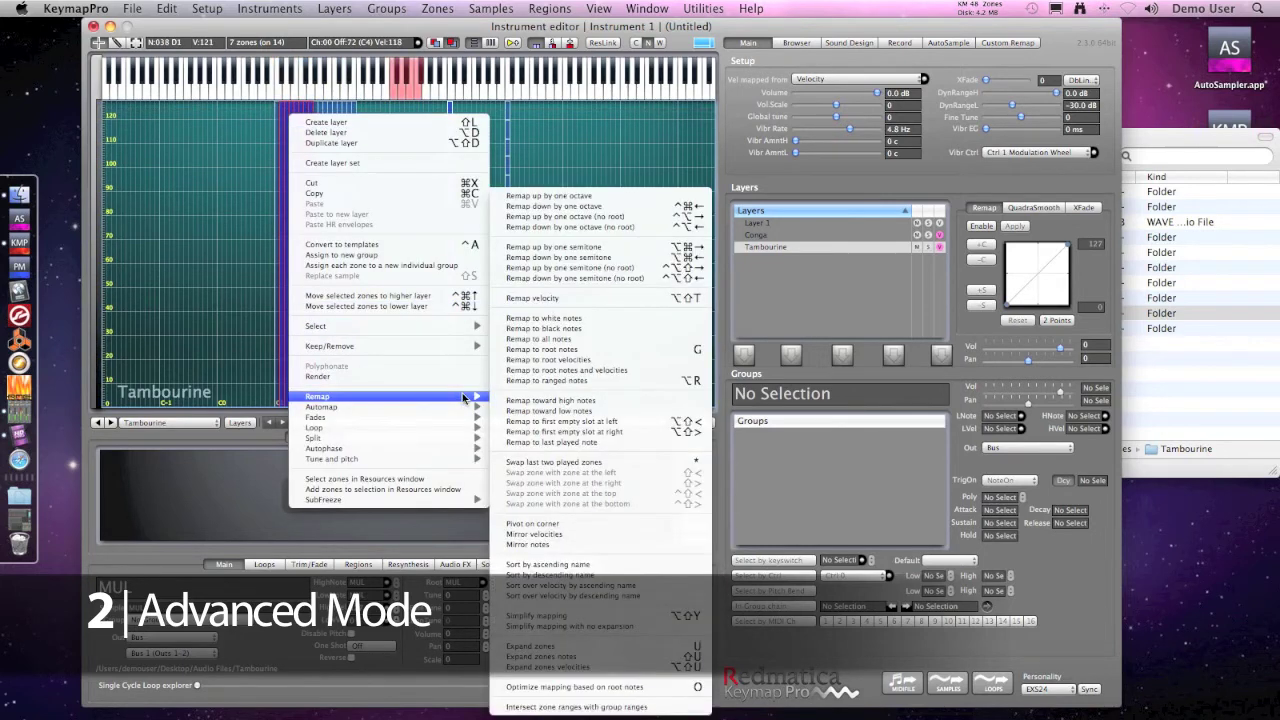
pyautogui.click(551, 329)
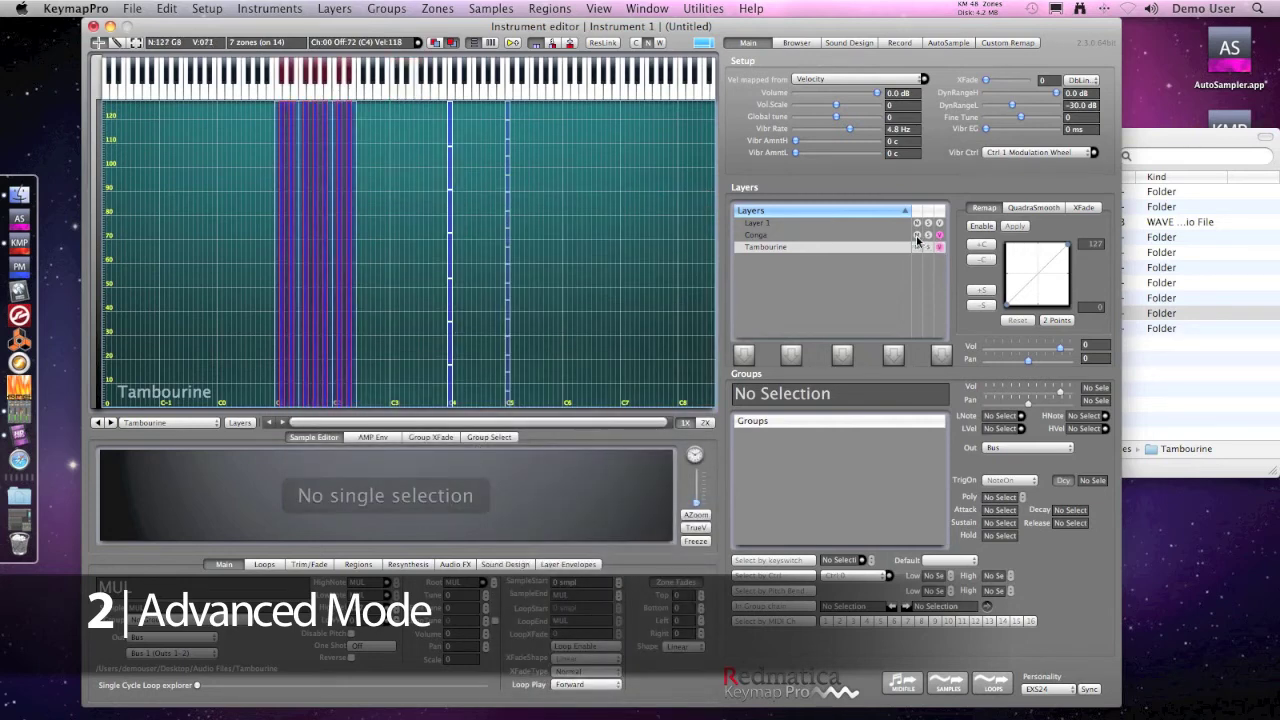
pyautogui.click(800, 235)
# Step: Select every Conga zone and remap them to white notes
pyautogui.press('super+a')
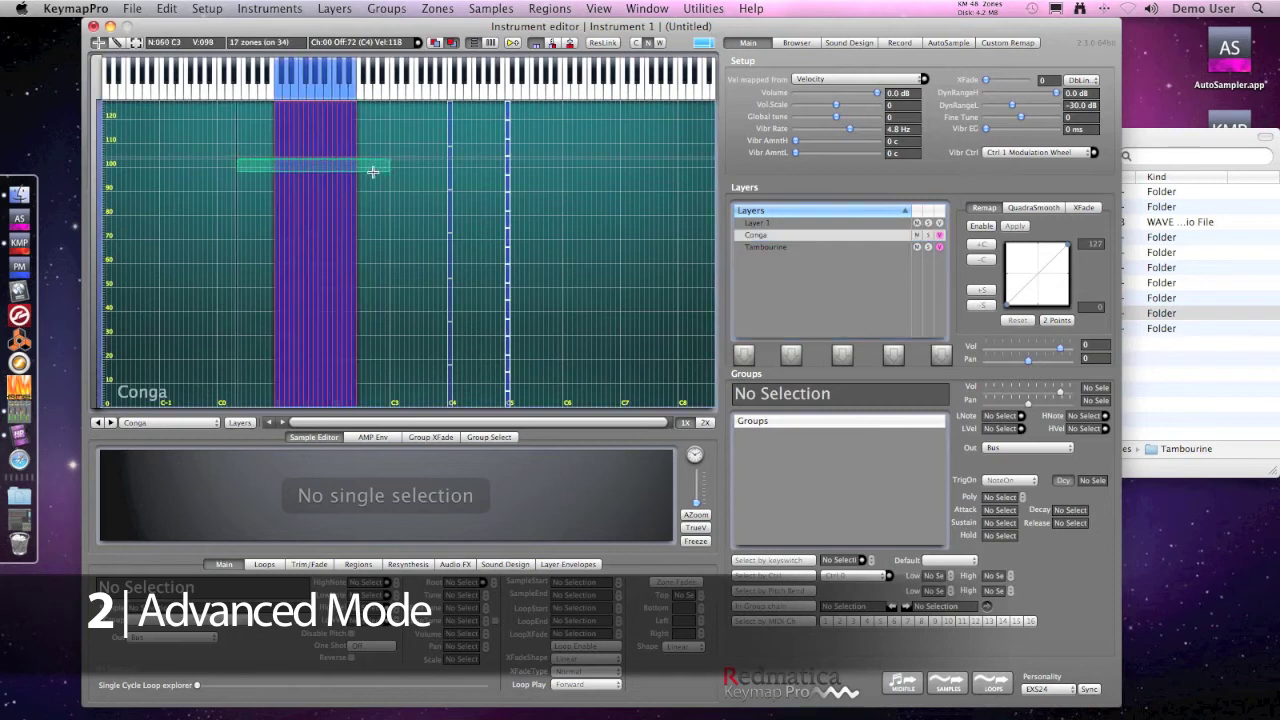
pyautogui.rightClick(303, 163)
pyautogui.moveTo(353, 451)
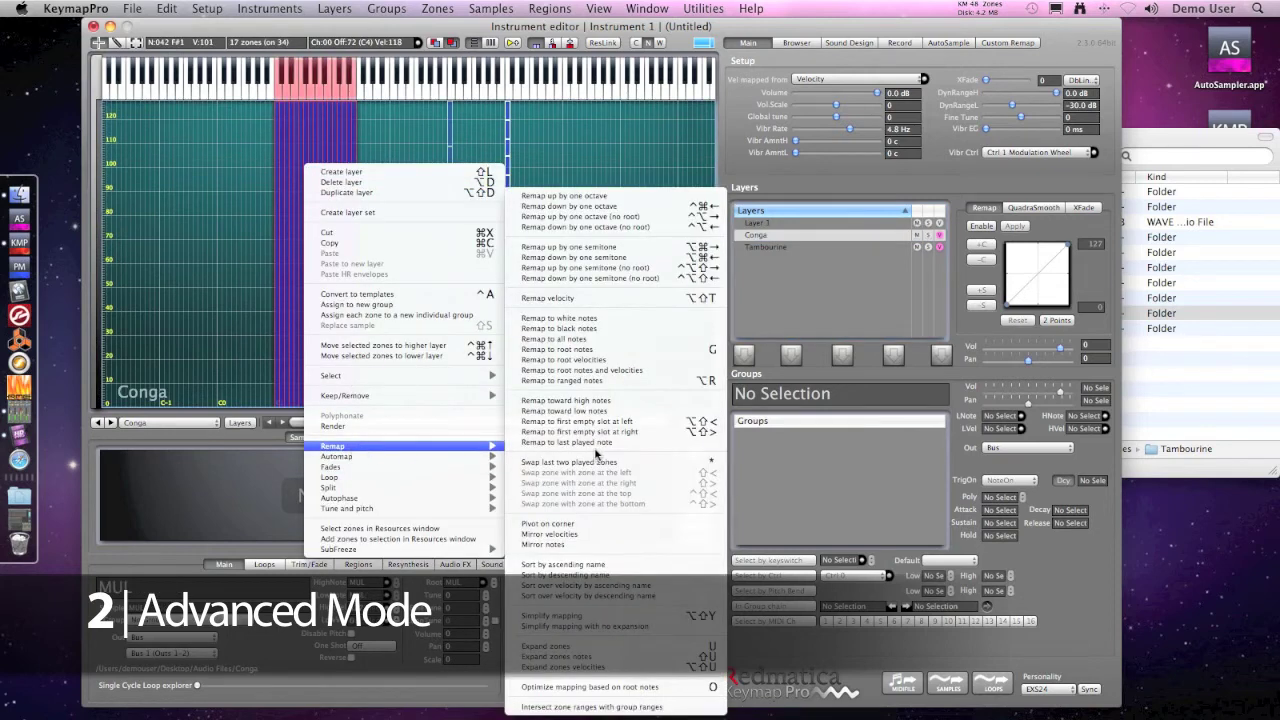
pyautogui.click(598, 323)
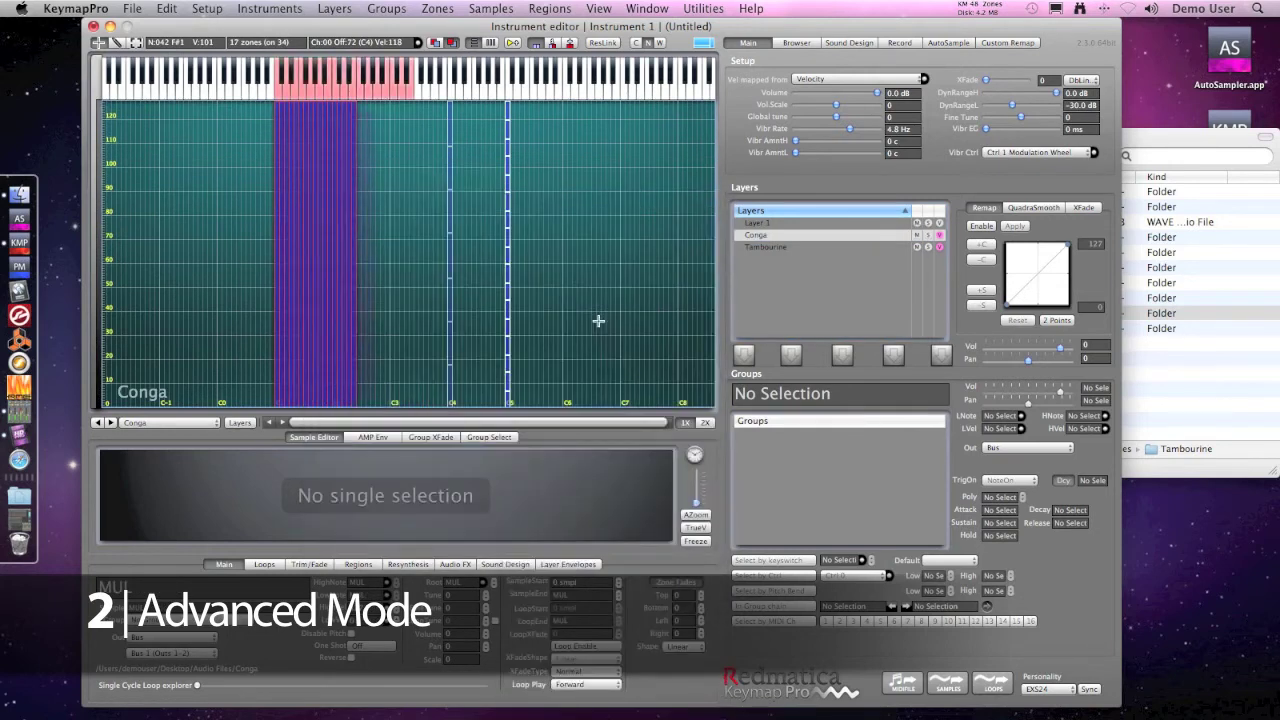
# Step: Toggle between the Tambourine and Conga layers, ending on the Tambourine layer
pyautogui.click(942, 247)
pyautogui.click(942, 235)
pyautogui.click(832, 248)
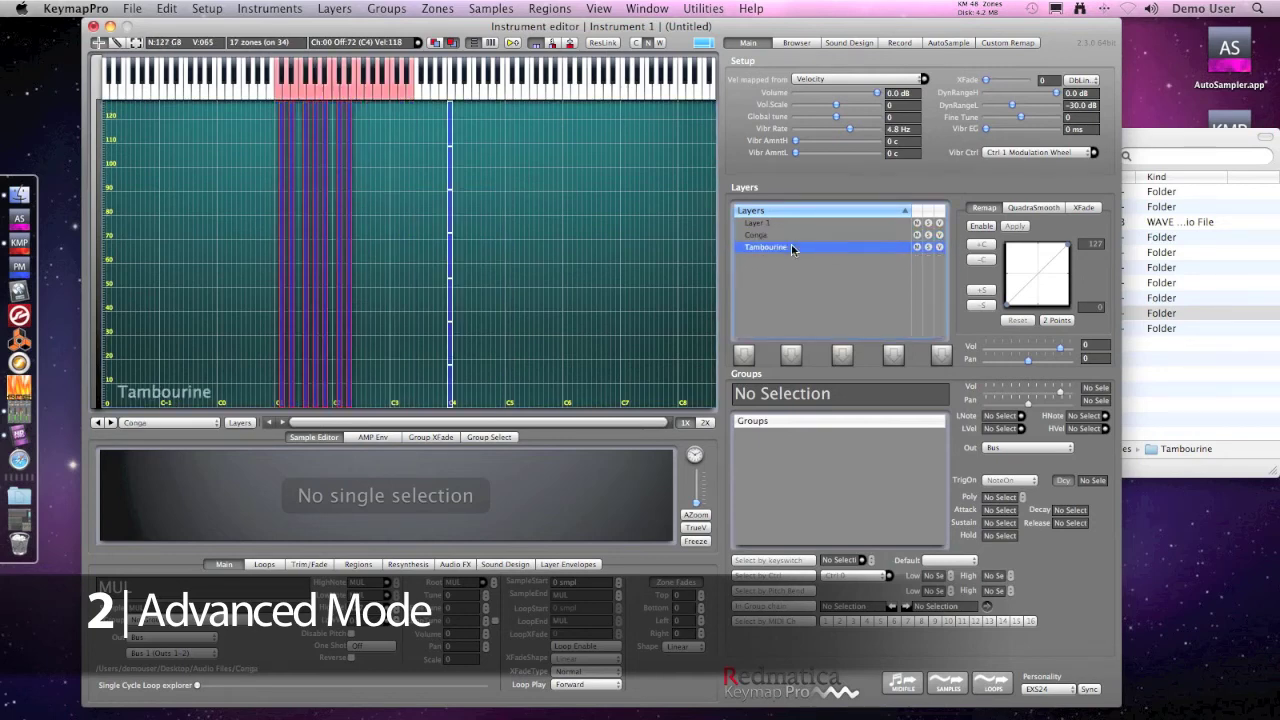
pyautogui.click(771, 236)
pyautogui.click(772, 248)
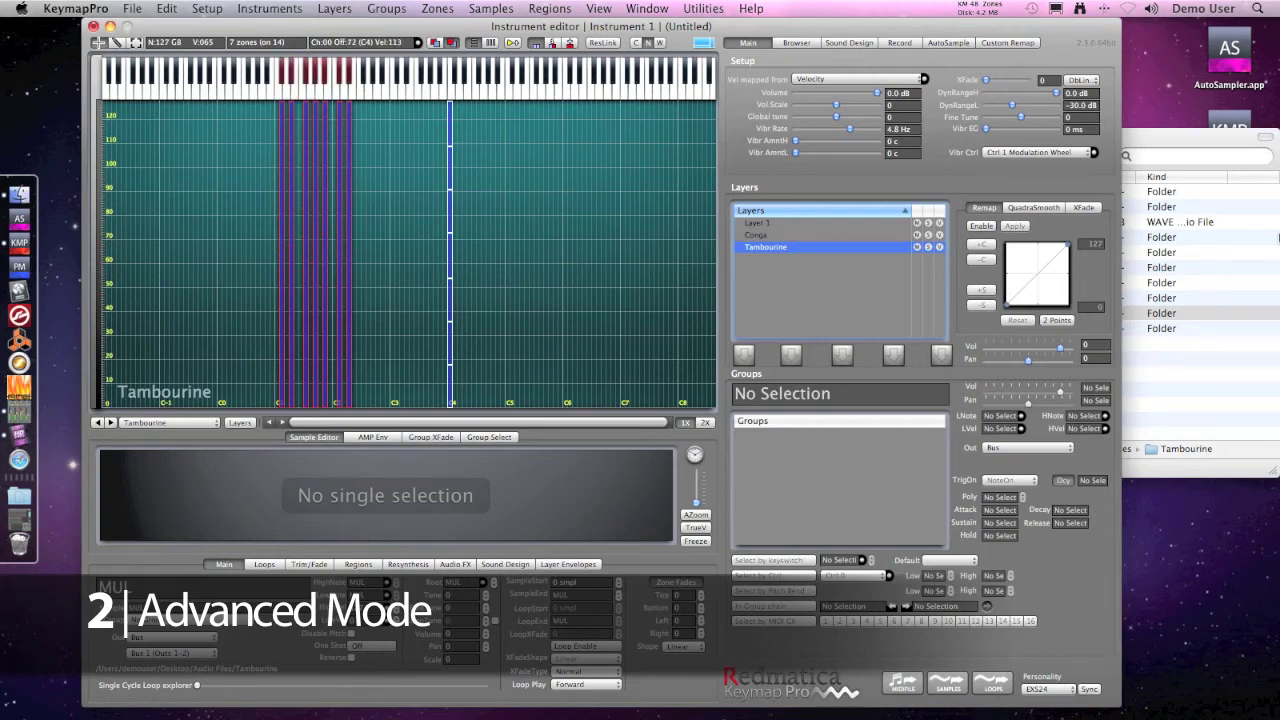
# Step: In the Audio Files window, open the Perc folder and select PAN-1.wav
pyautogui.click(1140, 137)
pyautogui.doubleClick(878, 268)
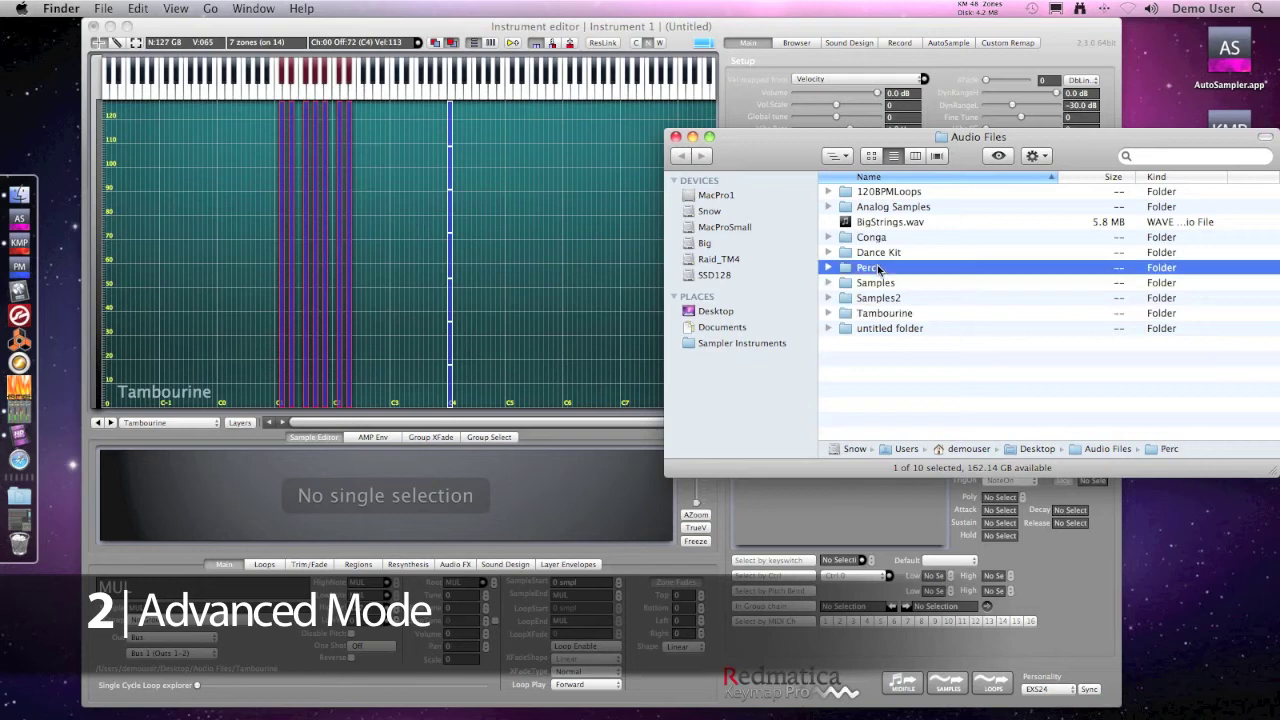
pyautogui.click(889, 352)
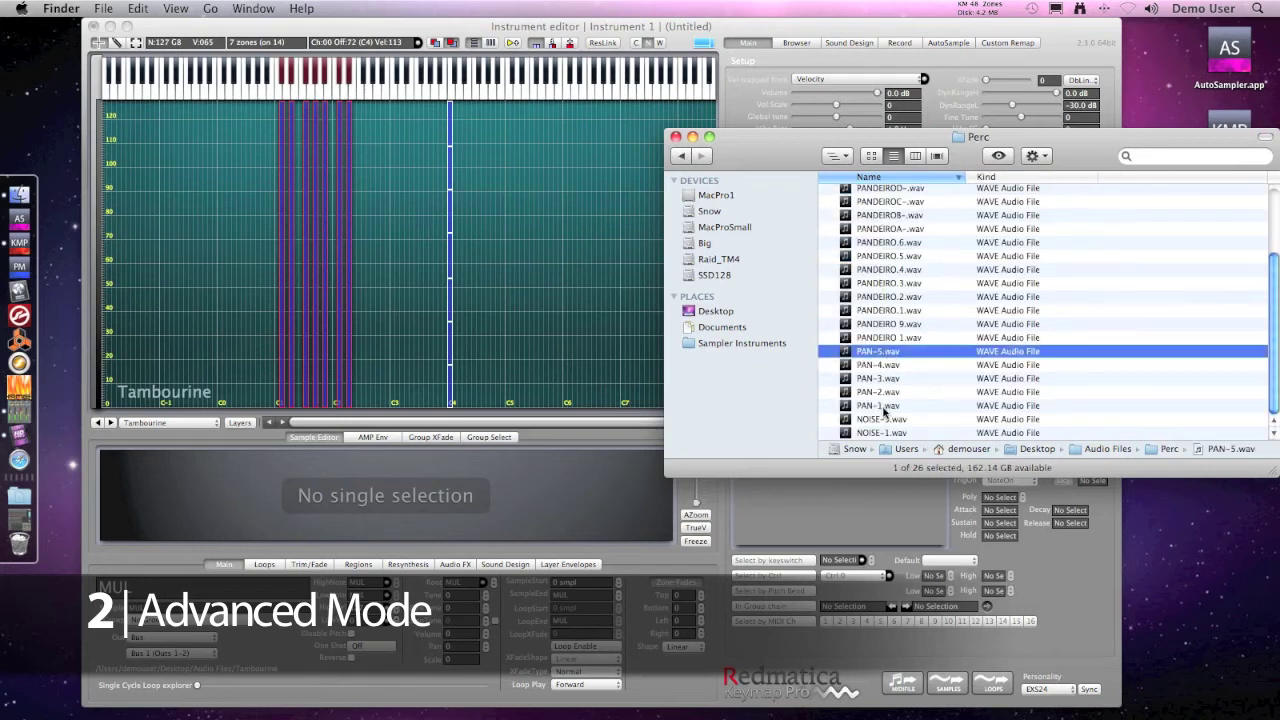
pyautogui.keyDown('shift'); pyautogui.click(885, 406); pyautogui.keyUp('shift')
pyautogui.click(880, 406)
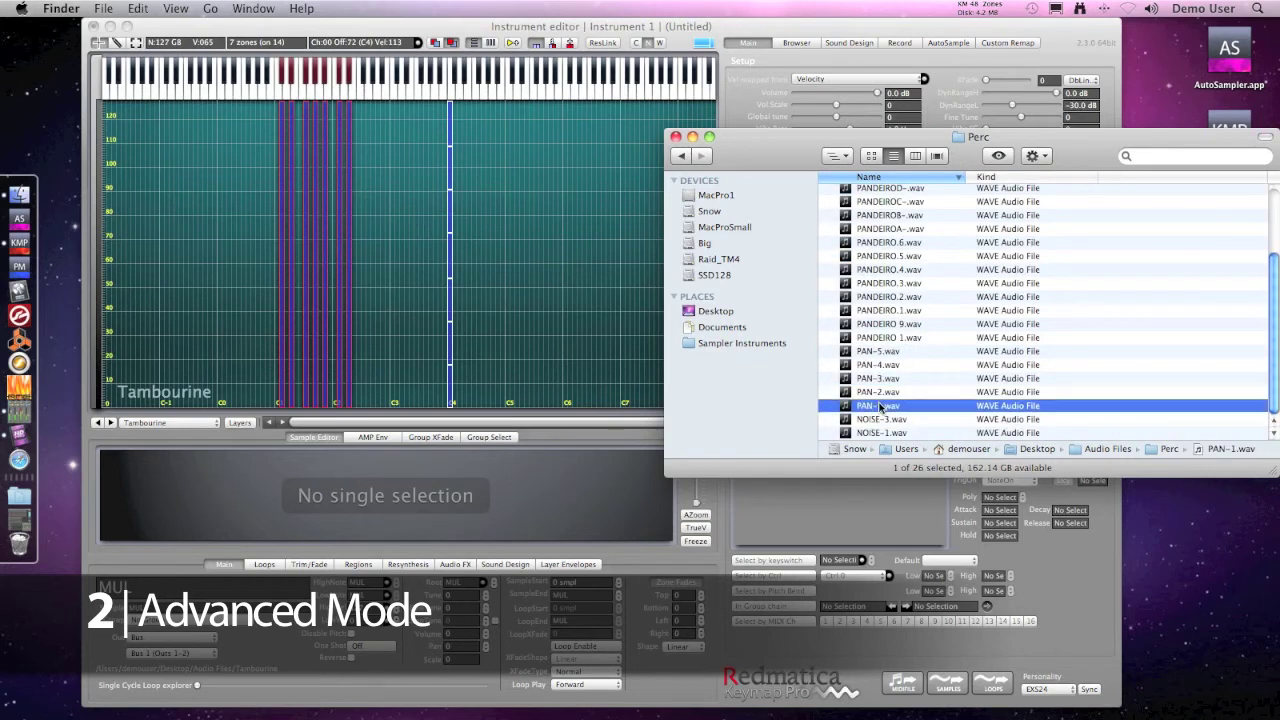
# Step: Preview the PAN samples, then drag all five PAN files into the keymap
pyautogui.press('space')
pyautogui.press('Up')
pyautogui.press('Up')
pyautogui.press('Up')
pyautogui.press('Up')
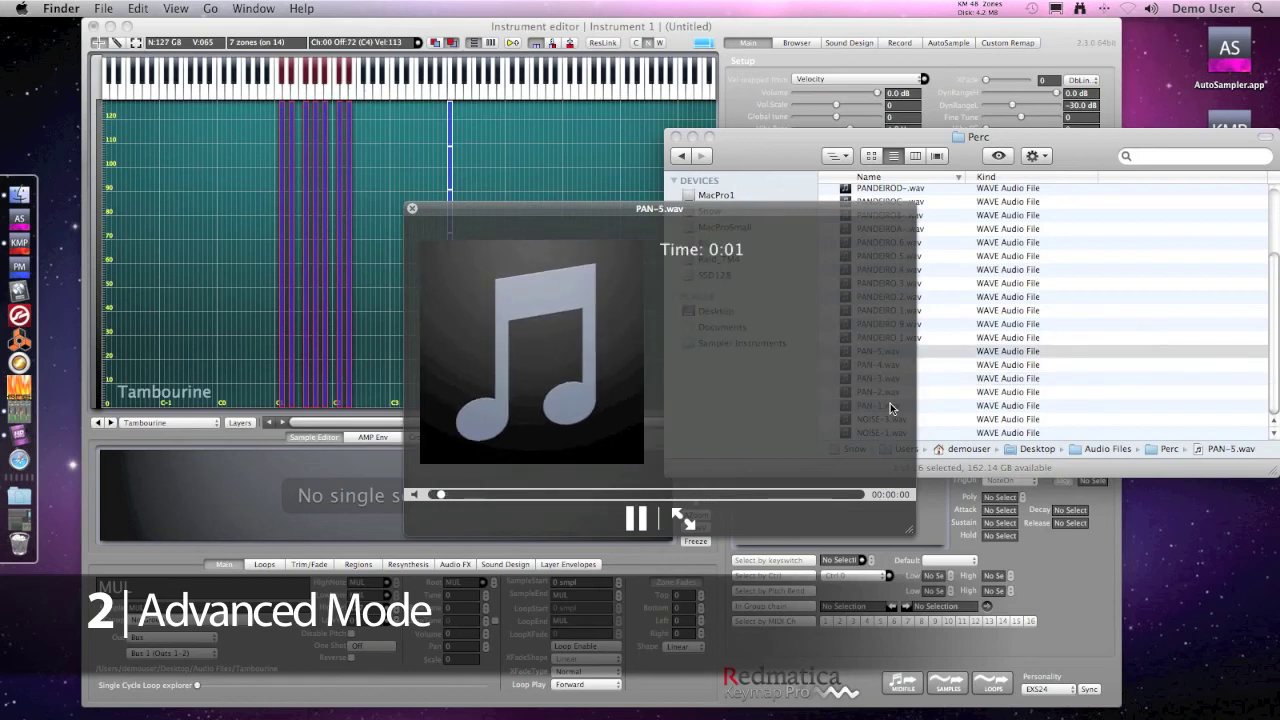
pyautogui.press('space')
pyautogui.keyDown('shift'); pyautogui.click(890, 406); pyautogui.keyUp('shift')
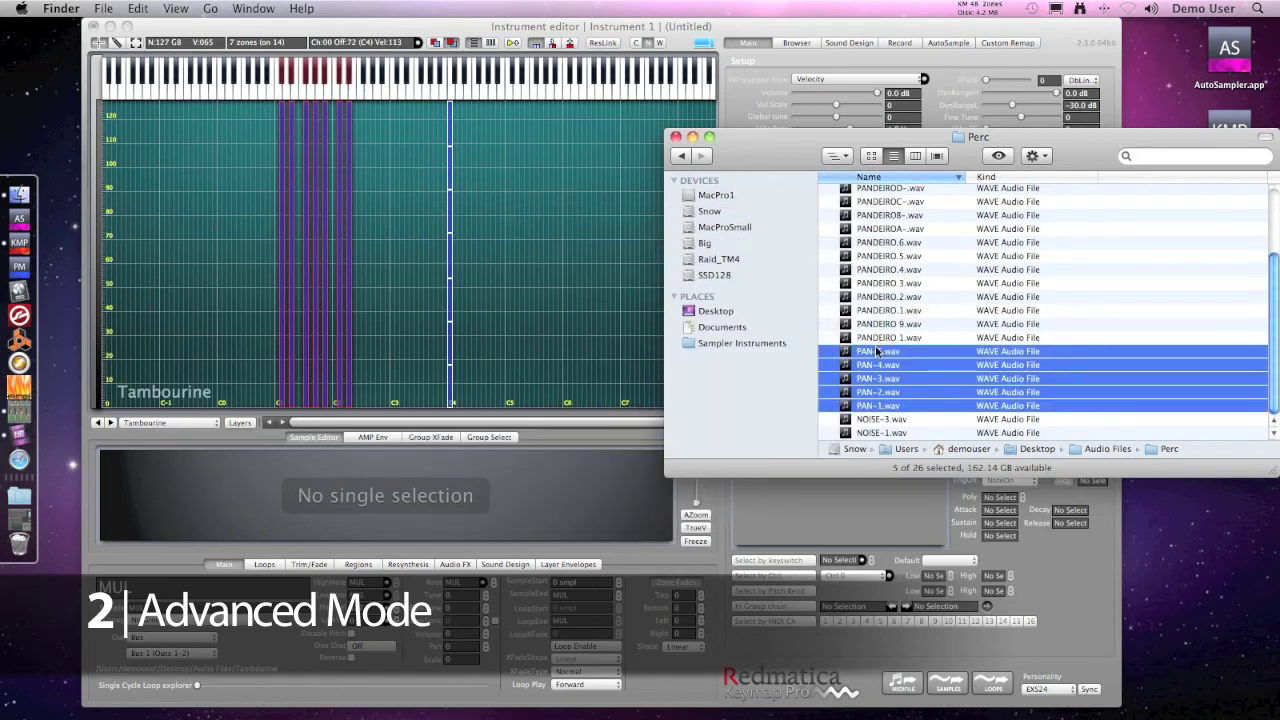
pyautogui.moveTo(876, 351); pyautogui.dragTo(520, 120)
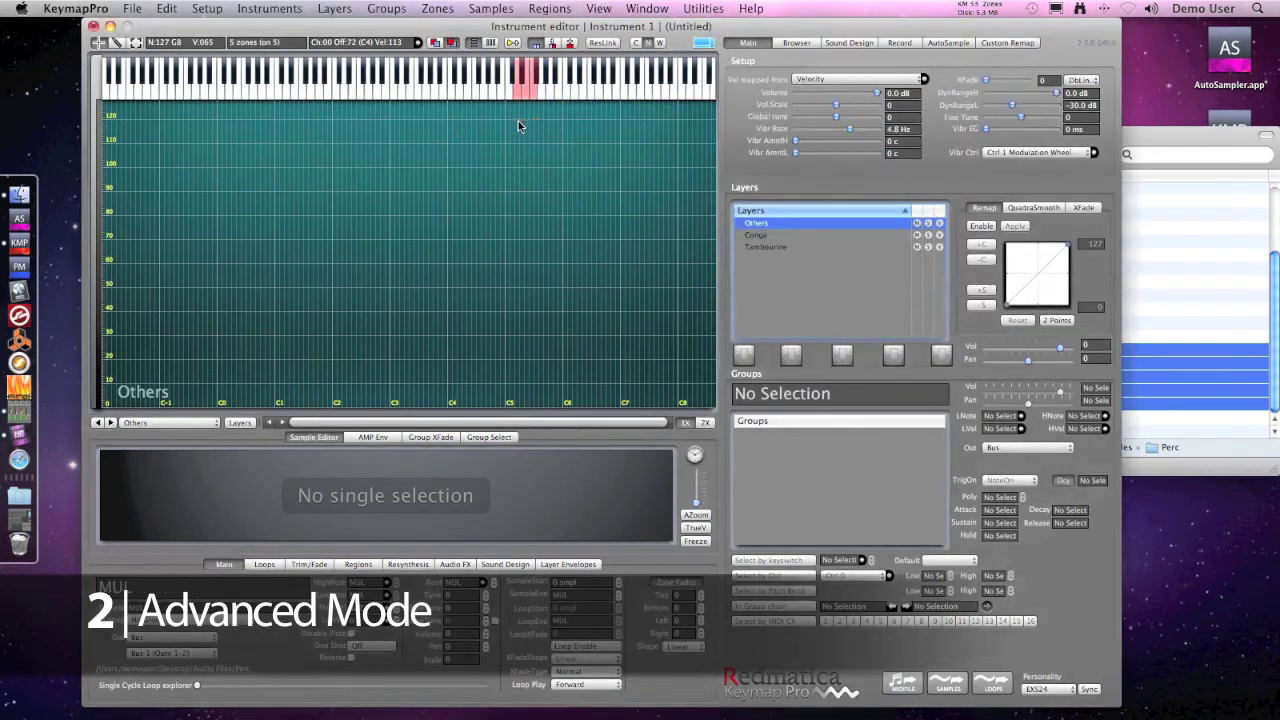
# Step: Audition the PAN zones, then remap them to ranged notes starting at C6, 5 notes each
pyautogui.click(520, 84)
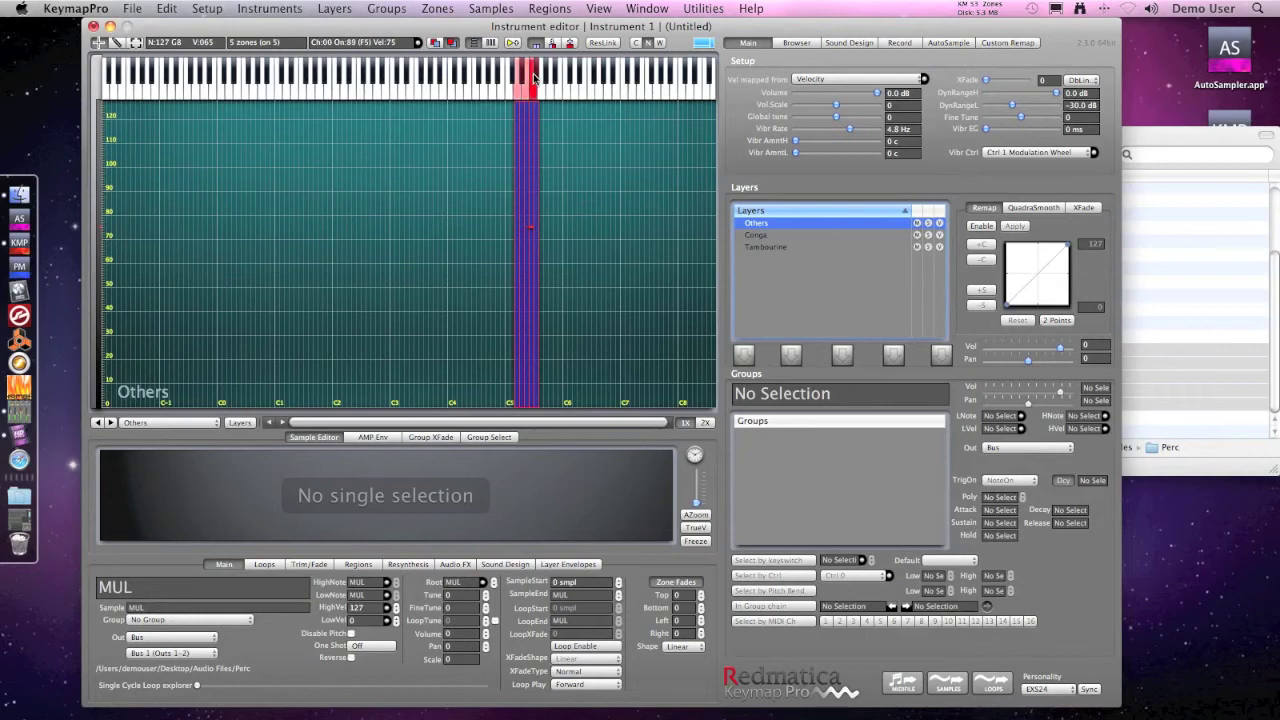
pyautogui.click(536, 77)
pyautogui.rightClick(527, 125)
pyautogui.moveTo(595, 412)
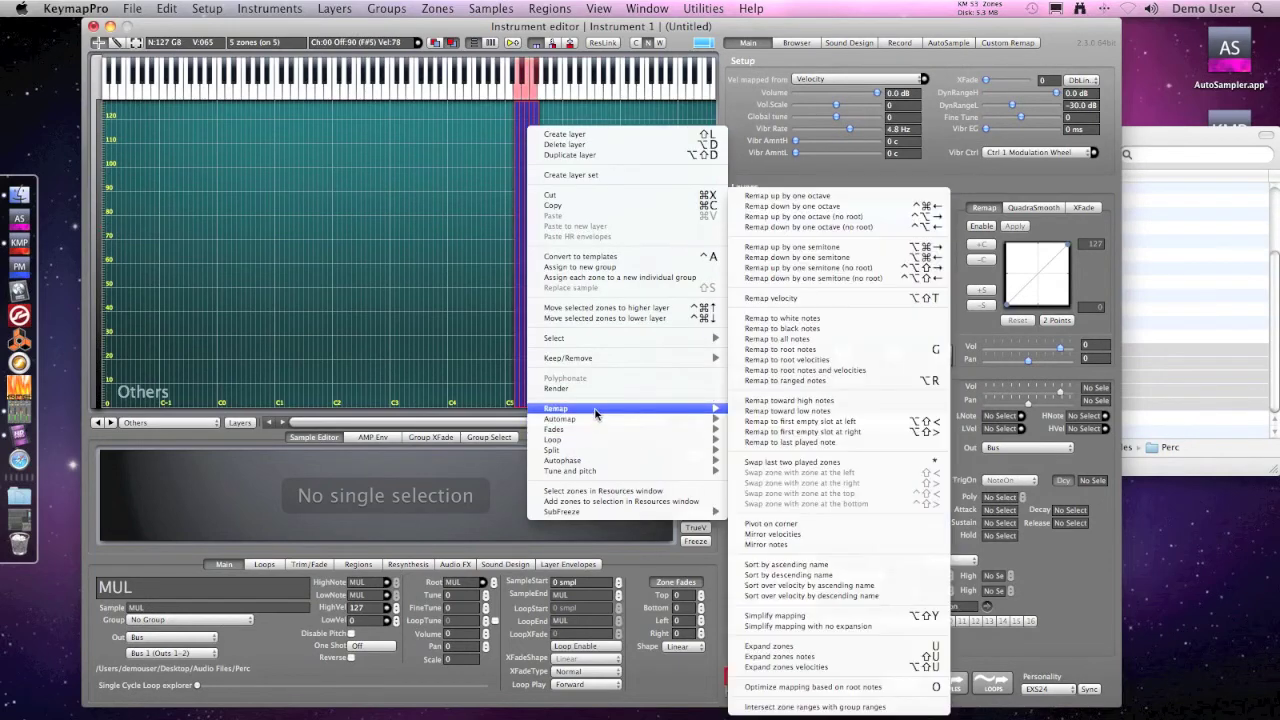
pyautogui.click(804, 379)
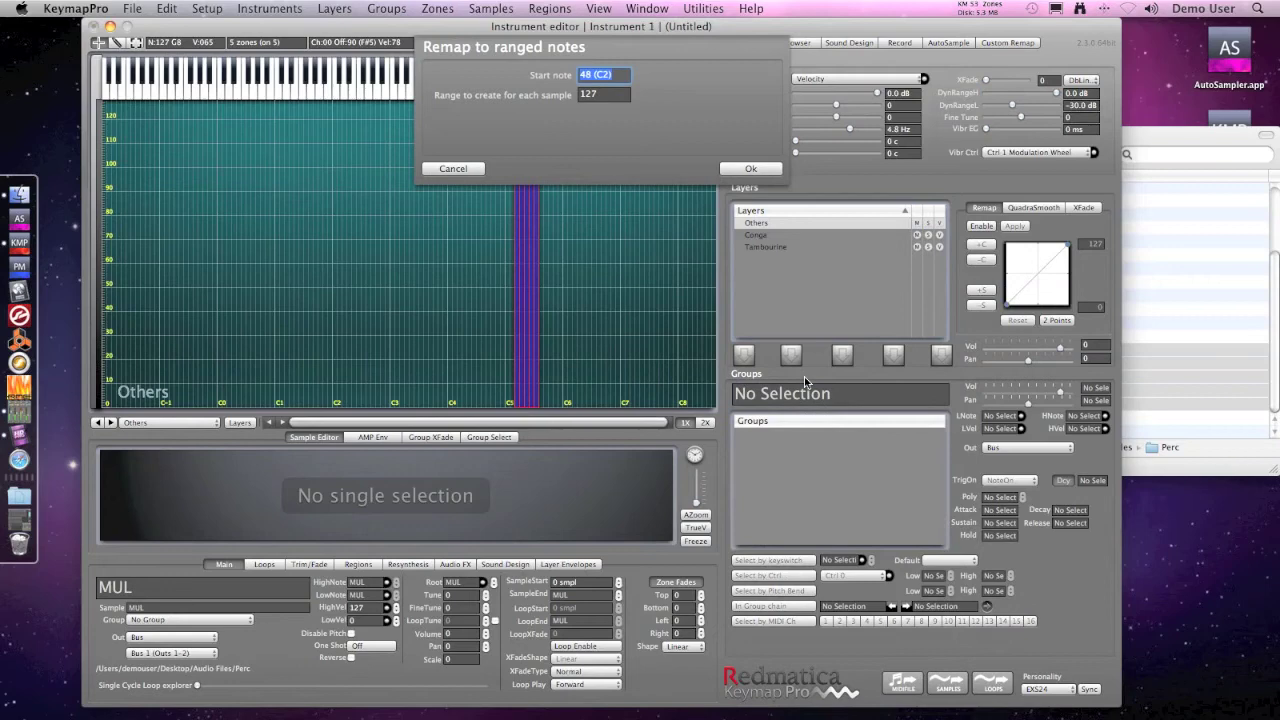
pyautogui.write('c6')
pyautogui.press('Tab')
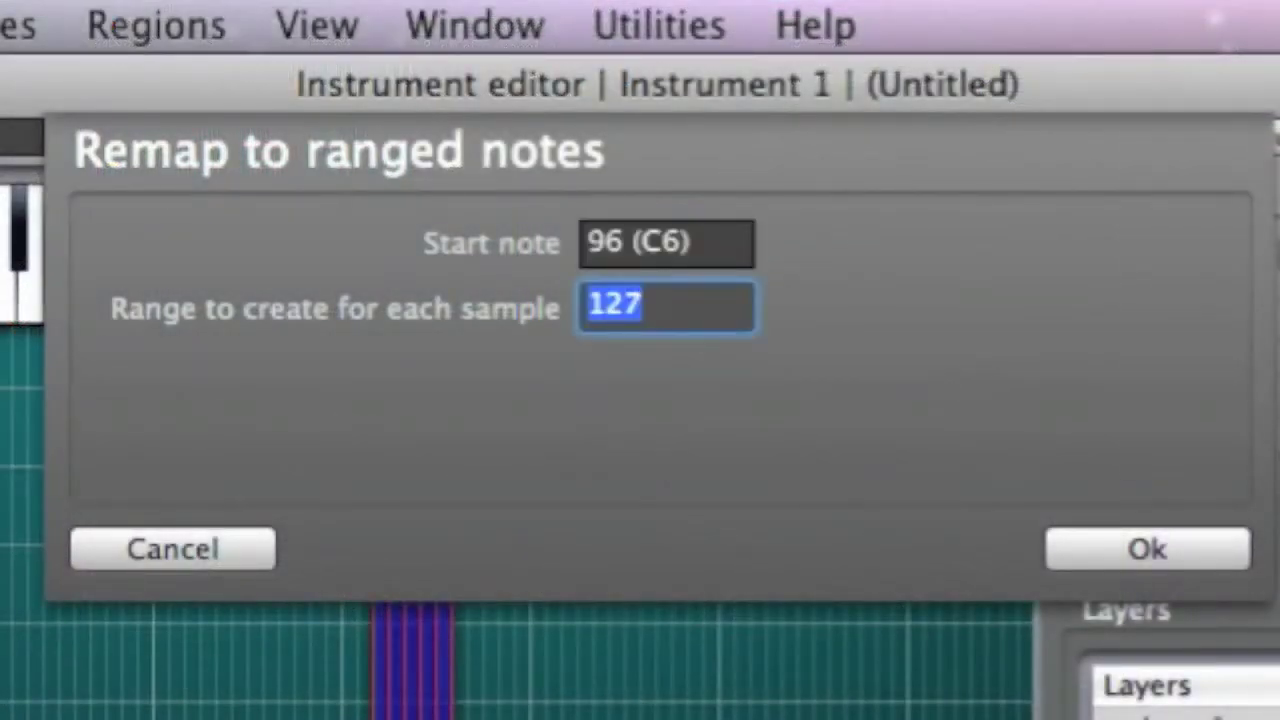
pyautogui.write('5')
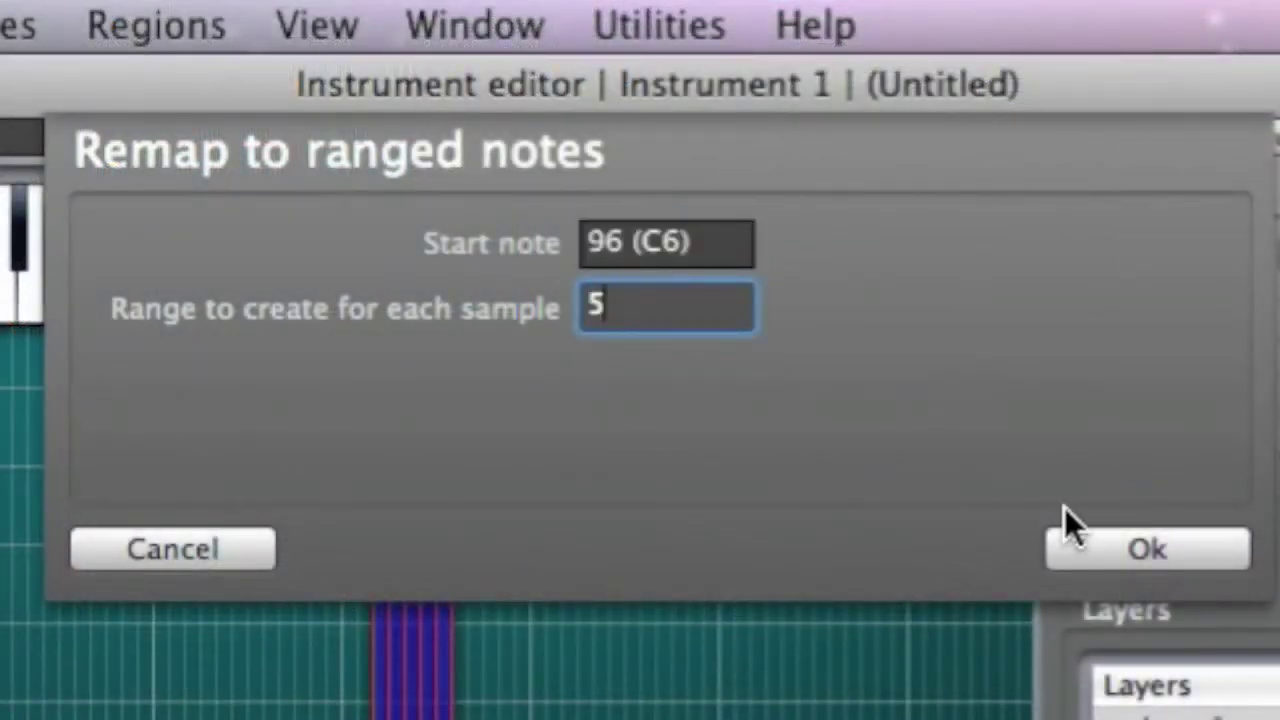
pyautogui.press('Tab')
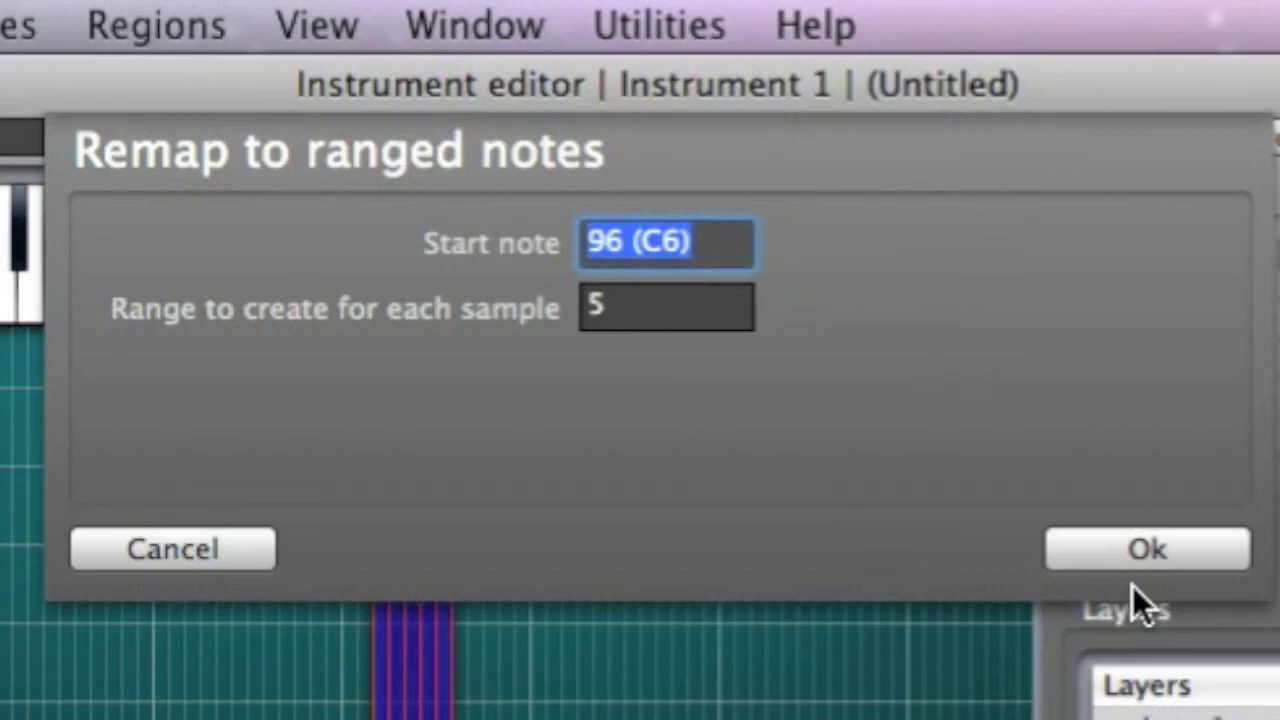
pyautogui.click(1153, 562)
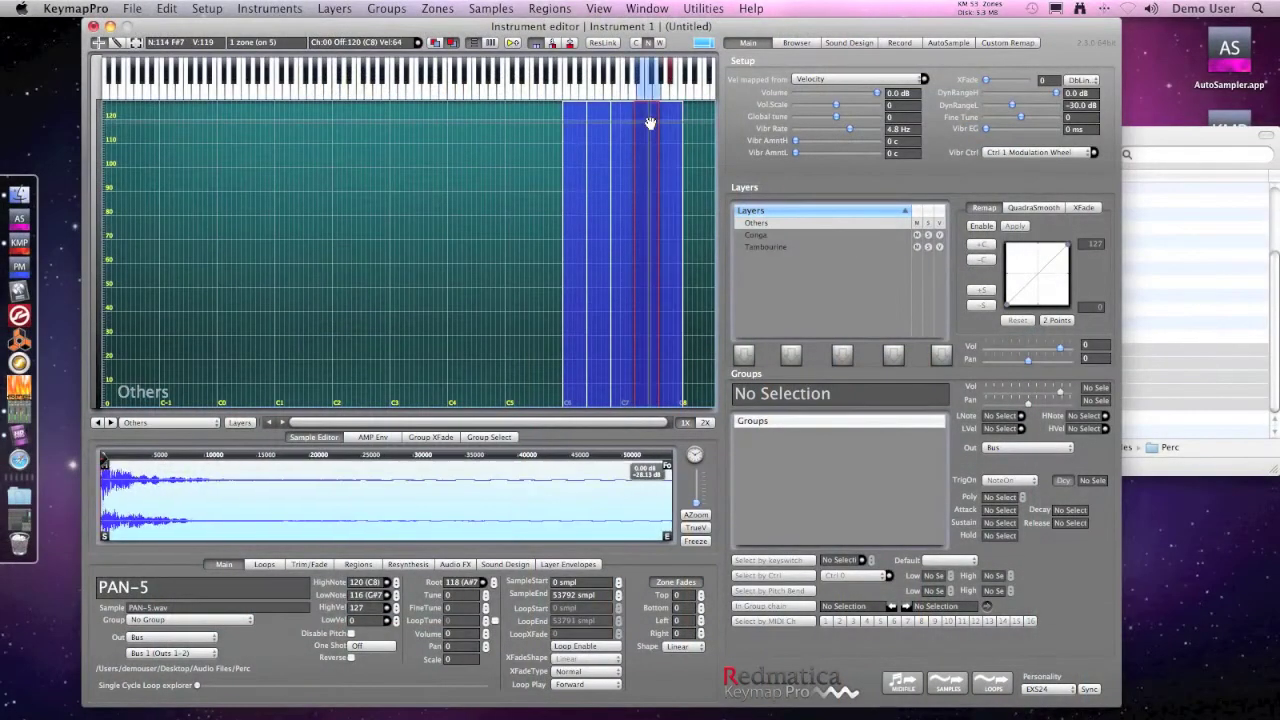
pyautogui.click(820, 255)
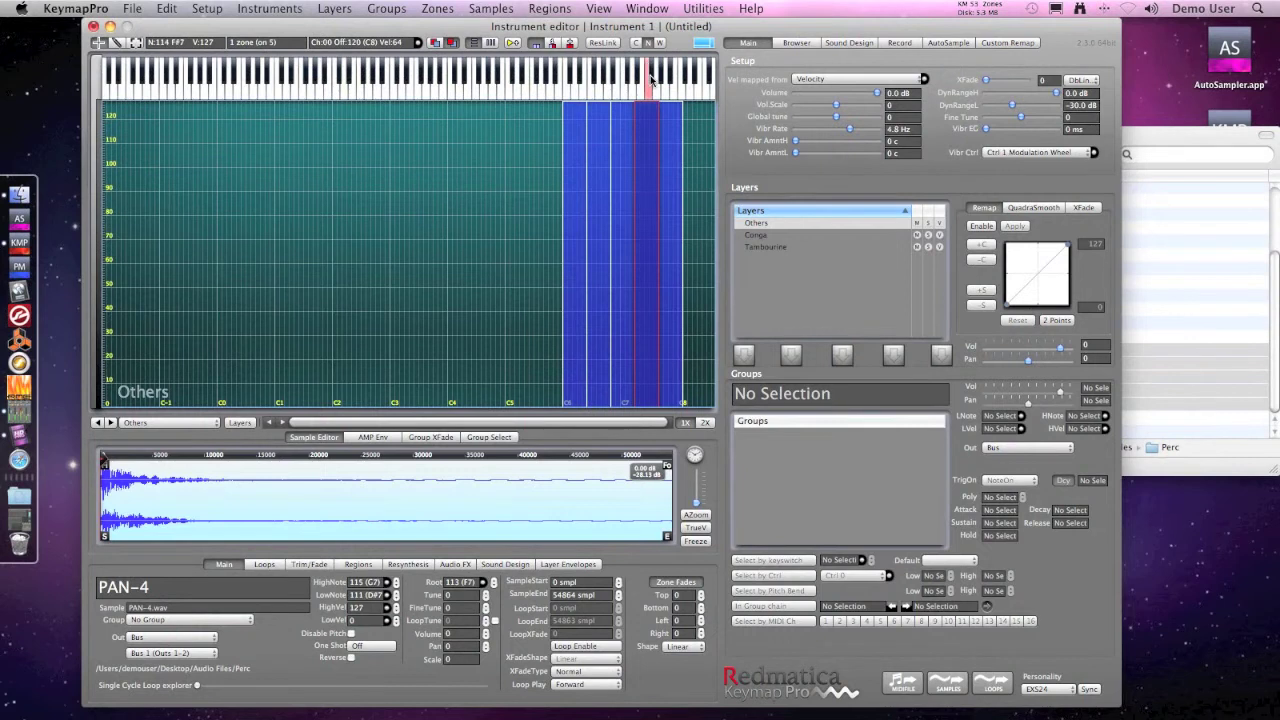
pyautogui.click(628, 95)
pyautogui.click(577, 100)
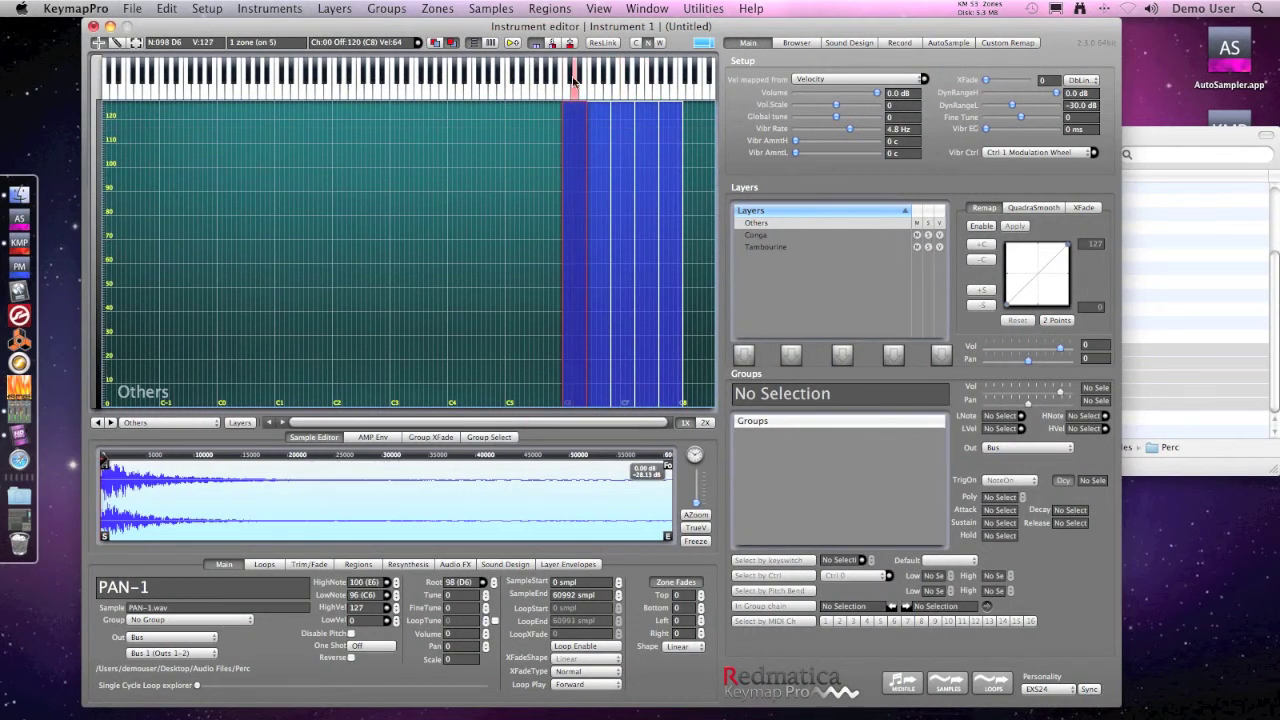
pyautogui.click(682, 80)
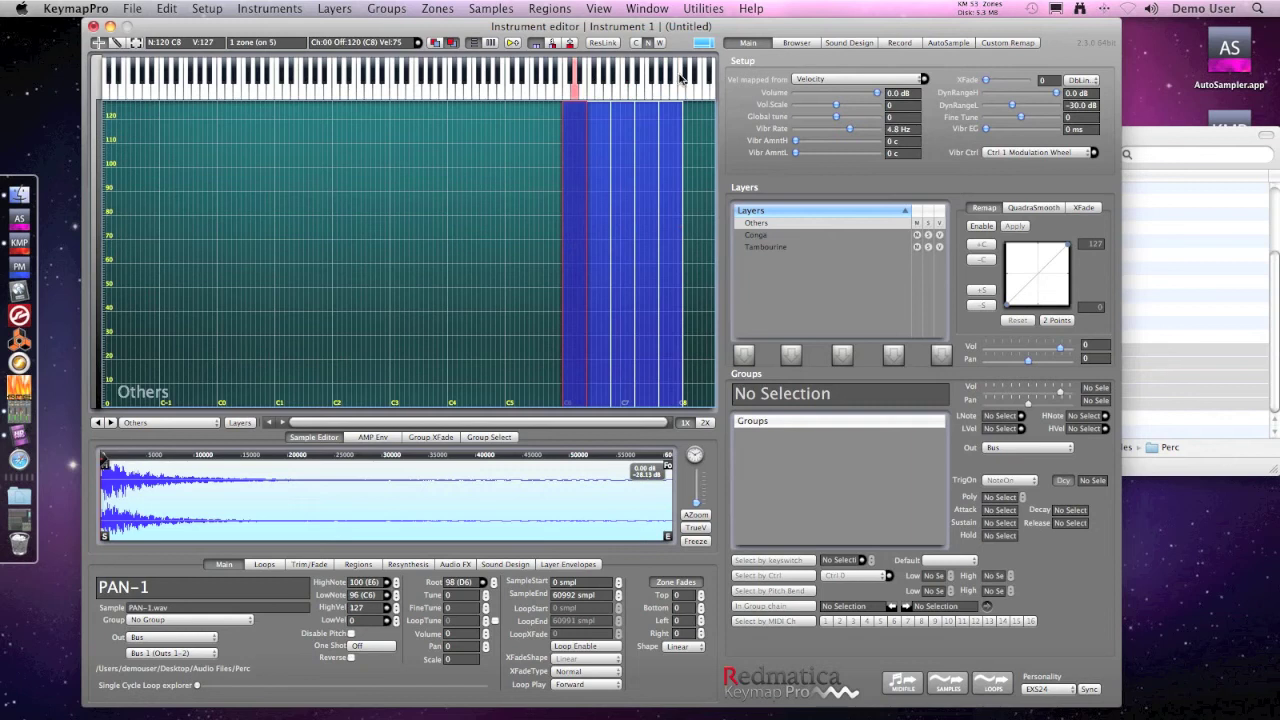